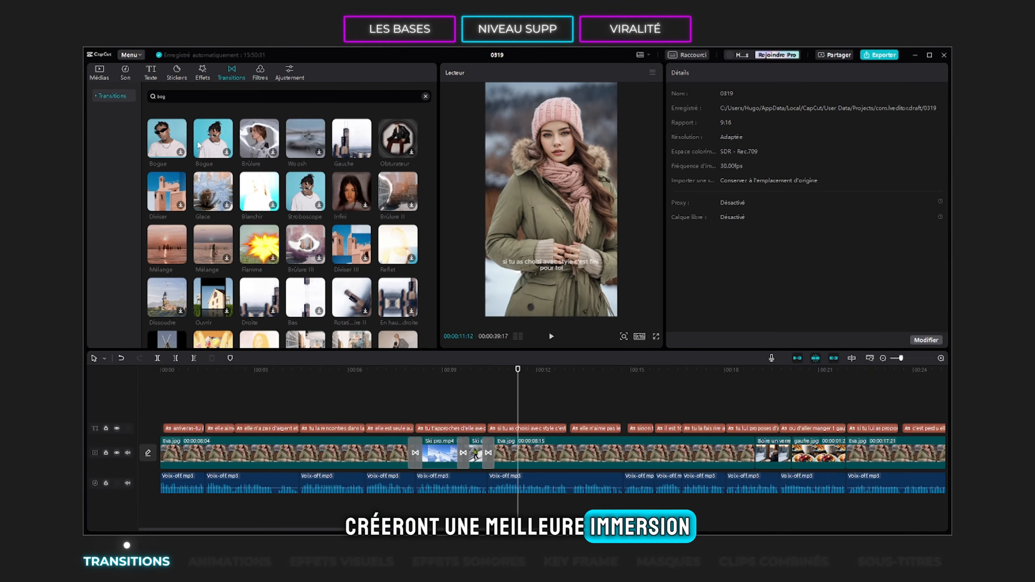
# Step: Replace the transition between the first Eva.jpg clip and Ski pro.mp4 with the Bogue transition and play back the cut
pyautogui.click(173, 144)
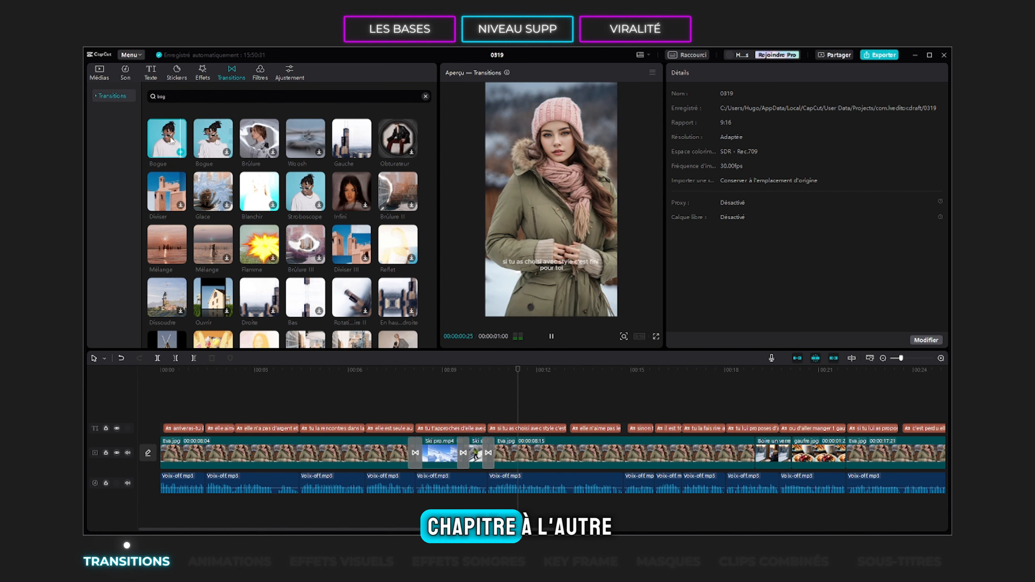
pyautogui.moveTo(174, 144); pyautogui.dragTo(415, 455)
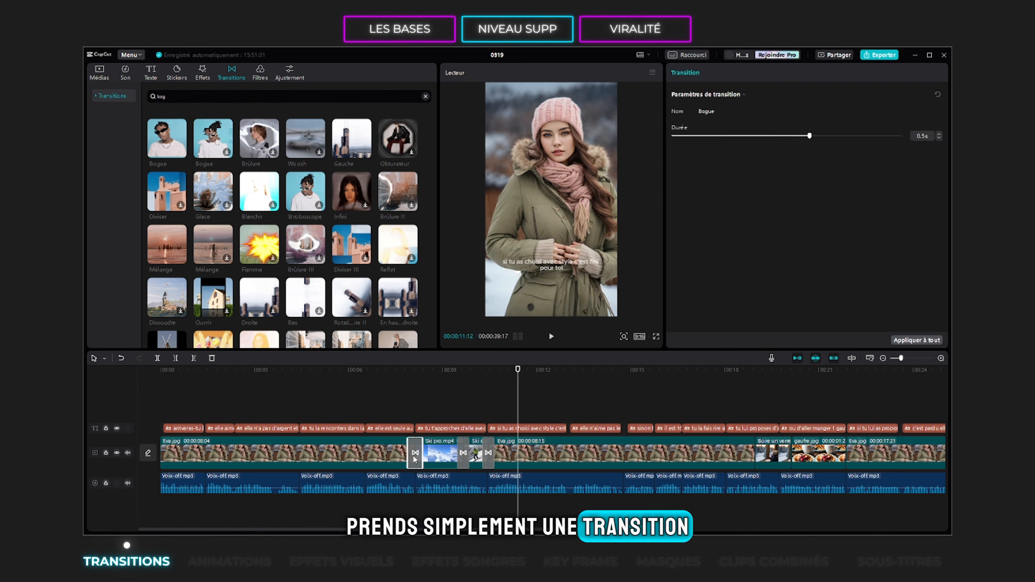
pyautogui.press('Delete')
pyautogui.moveTo(171, 144); pyautogui.dragTo(317, 390)
pyautogui.moveTo(409, 461); pyautogui.dragTo(409, 460)
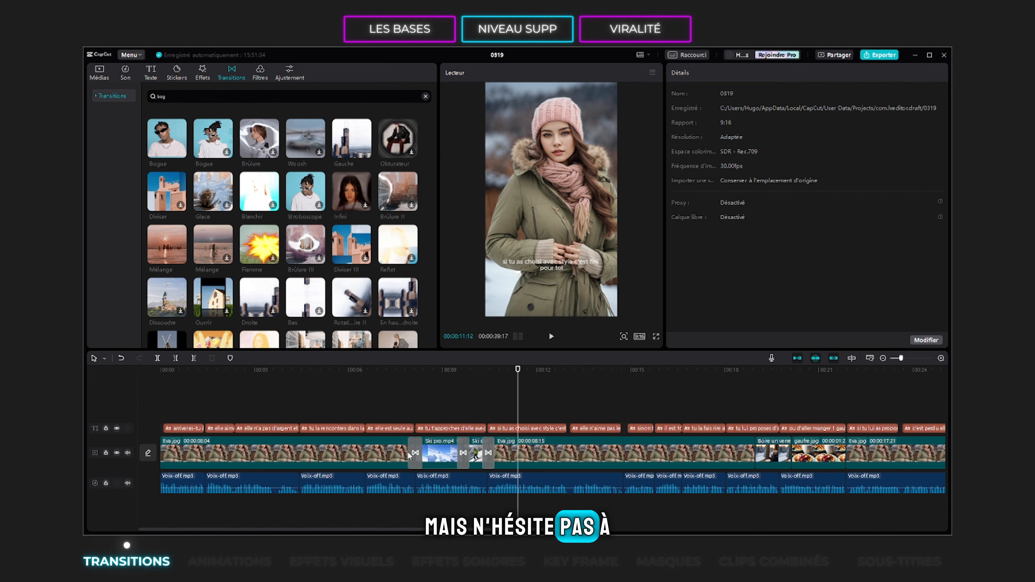
pyautogui.click(403, 416)
pyautogui.press('space')
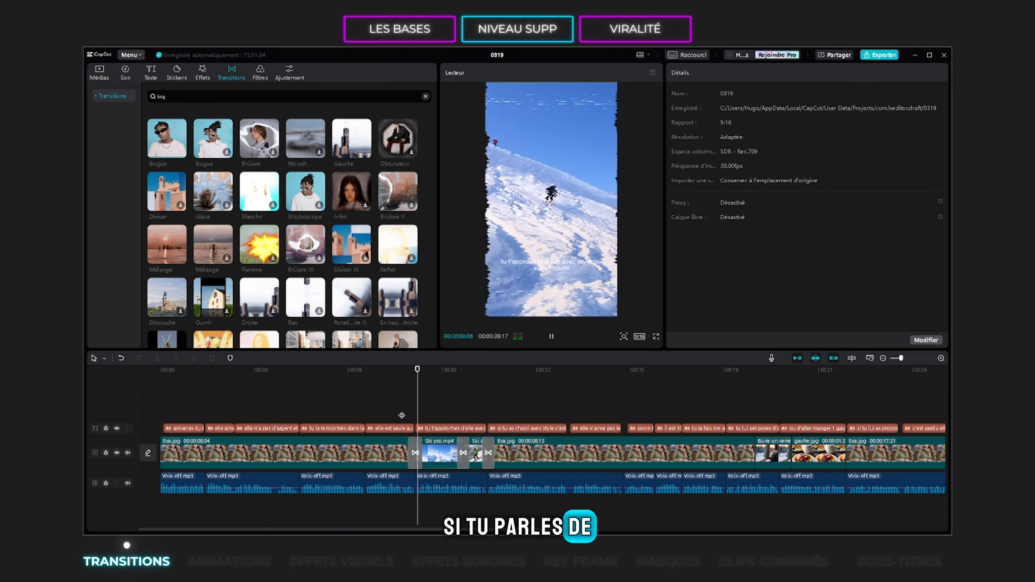
pyautogui.press('space')
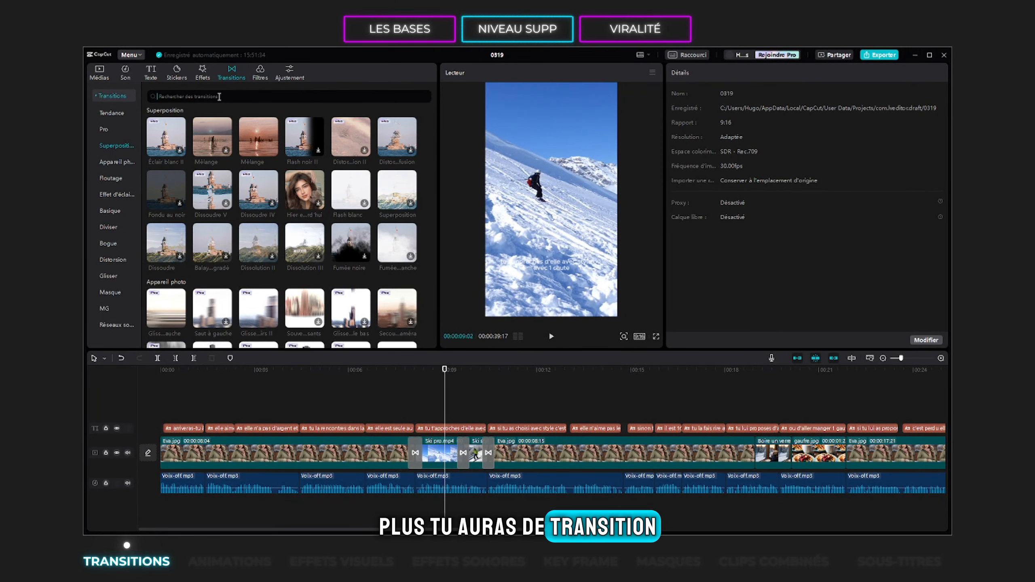
# Step: Search the transitions library for "tremblement"
pyautogui.write('tremblement')
pyautogui.press('Return')
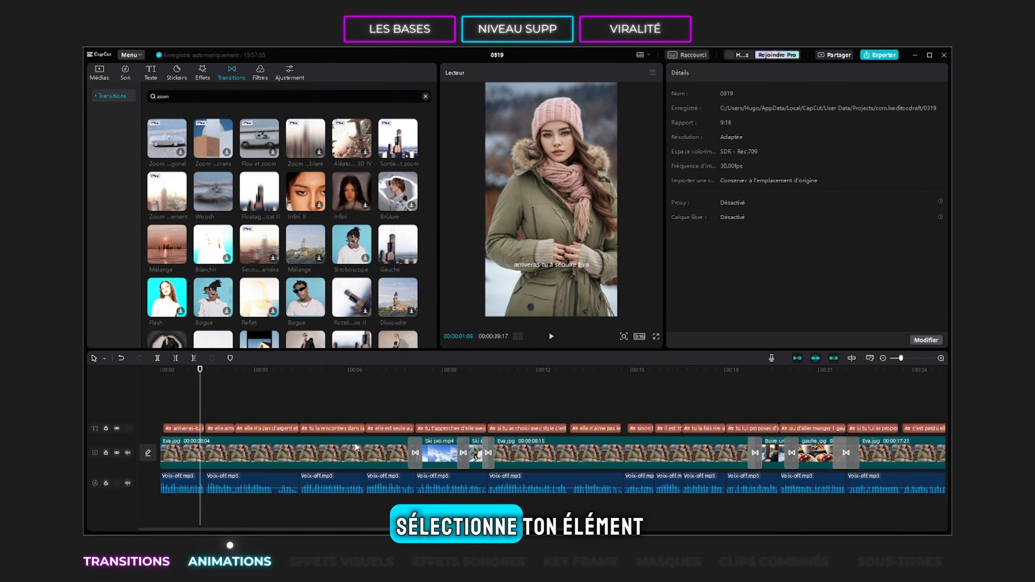
# Step: Browse the exit and combined animations for the first Eva.jpg clip and apply the Trou noir intro animation to it
pyautogui.click(553, 445)
pyautogui.click(728, 75)
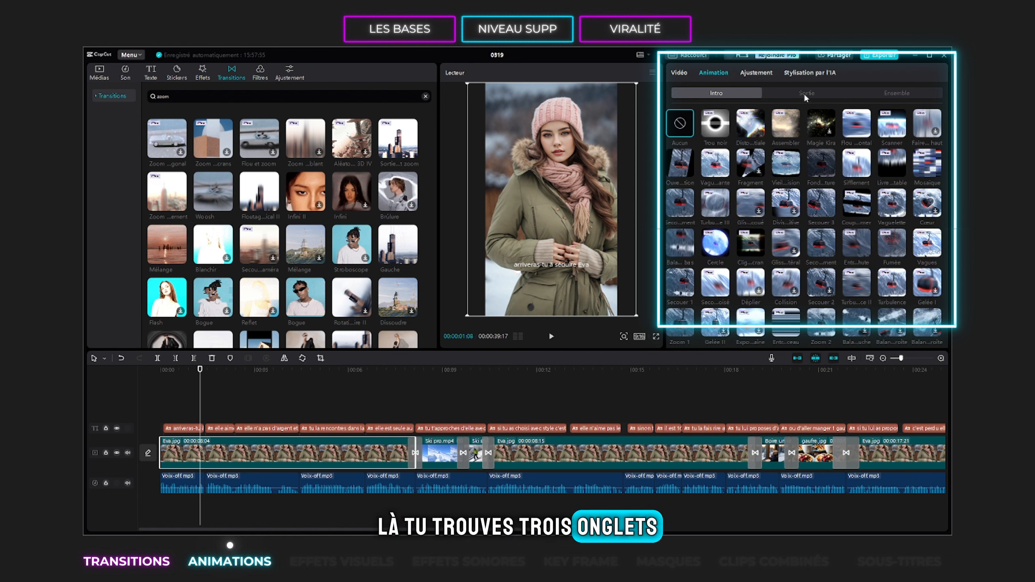
pyautogui.click(822, 95)
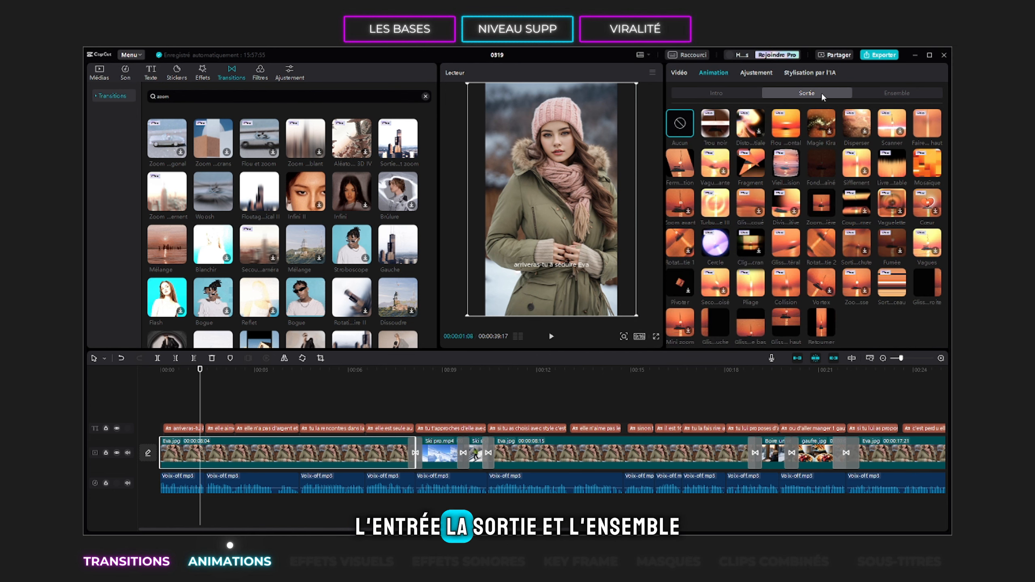
pyautogui.click(917, 95)
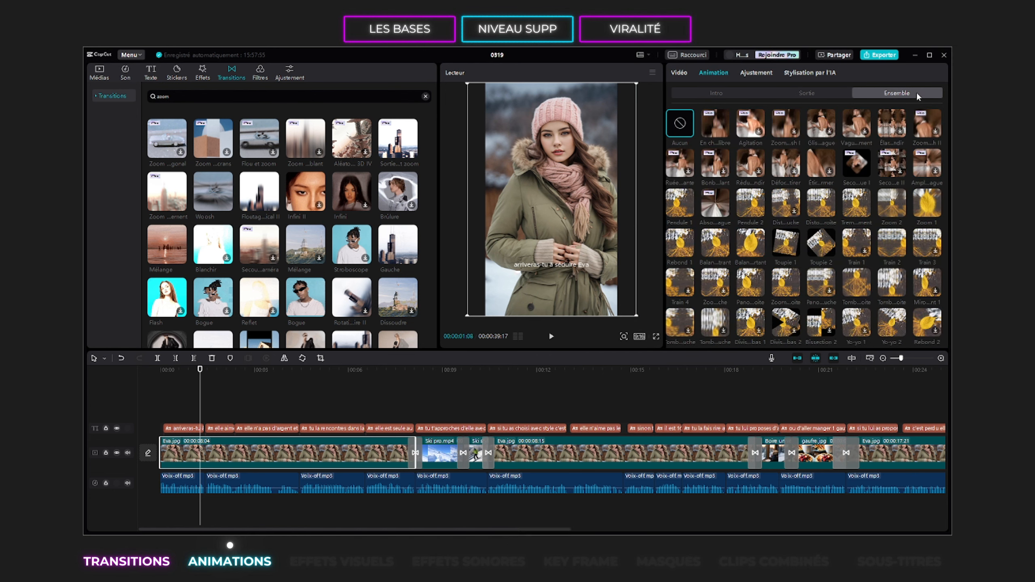
pyautogui.click(727, 95)
pyautogui.click(713, 130)
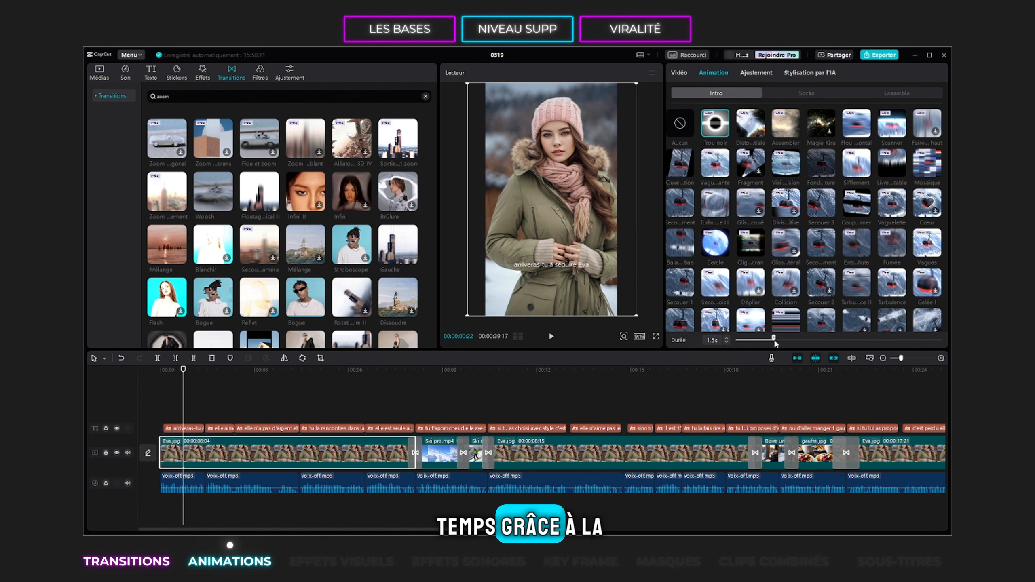
# Step: Try the combined animations Toupie 2 and Tremblement on the first Eva.jpg clip
pyautogui.click(883, 97)
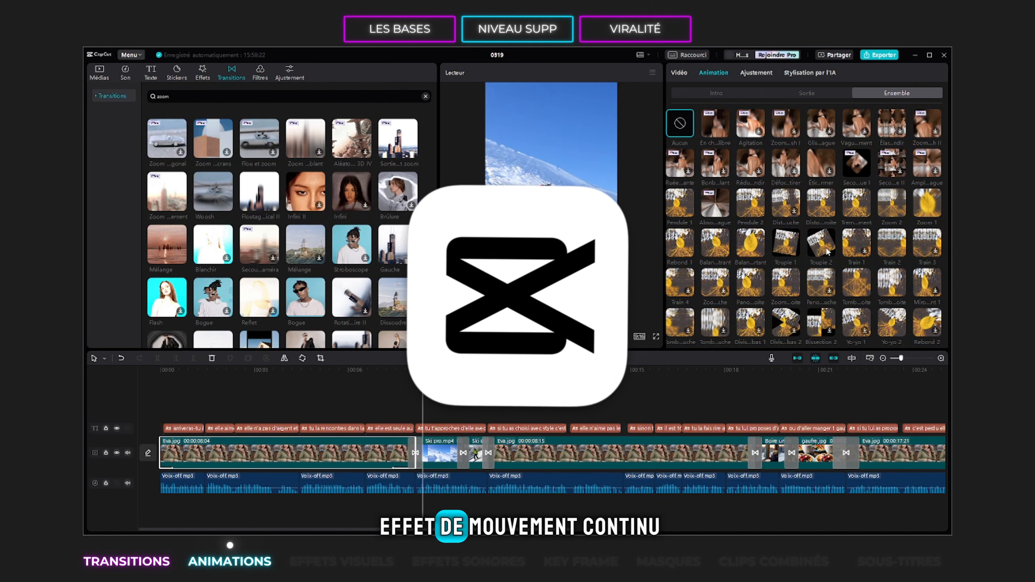
pyautogui.click(827, 249)
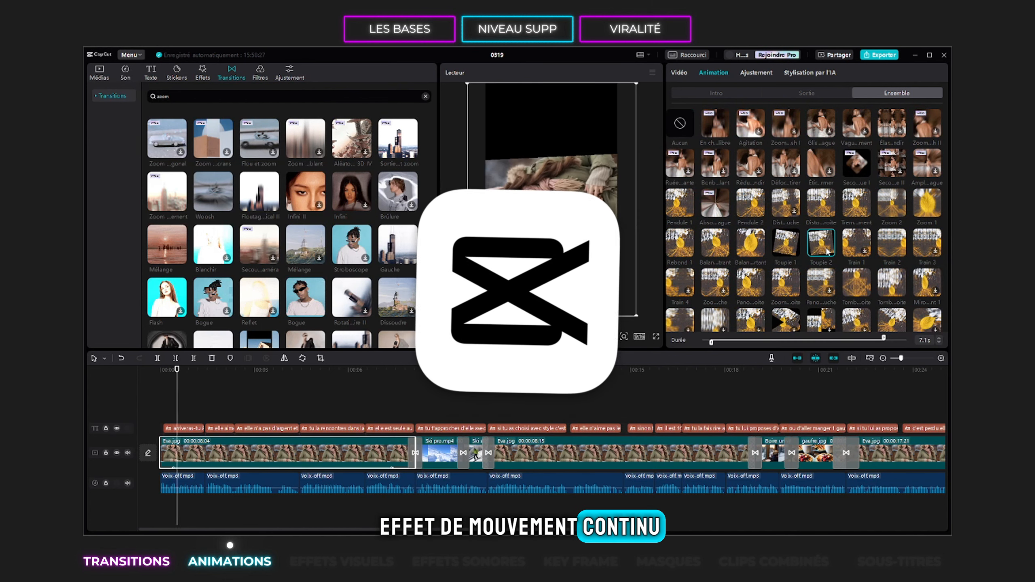
pyautogui.click(858, 209)
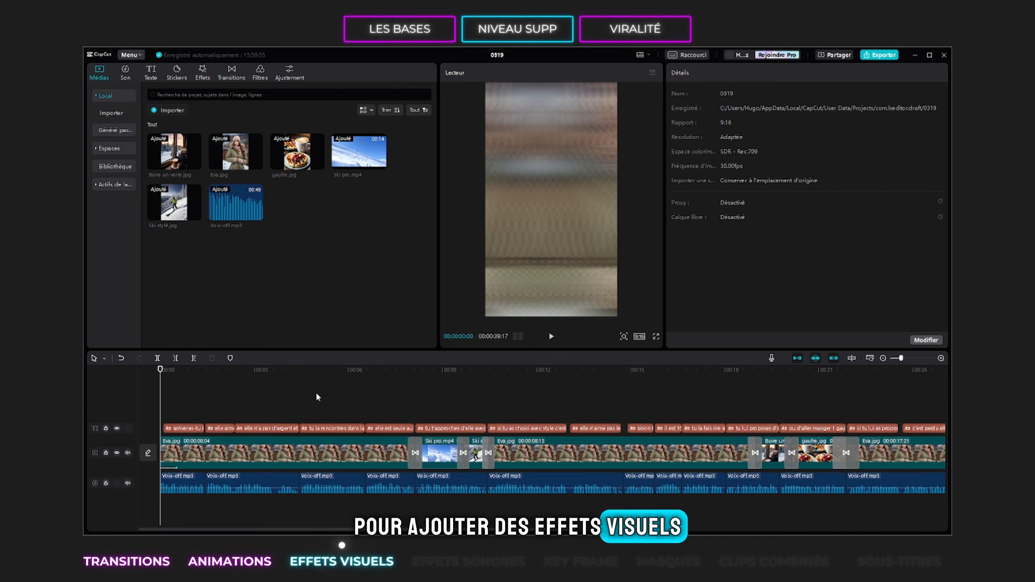
# Step: Add the first trending video effect to the favourites, revisit the Tendance category and return to the favourites
pyautogui.click(208, 76)
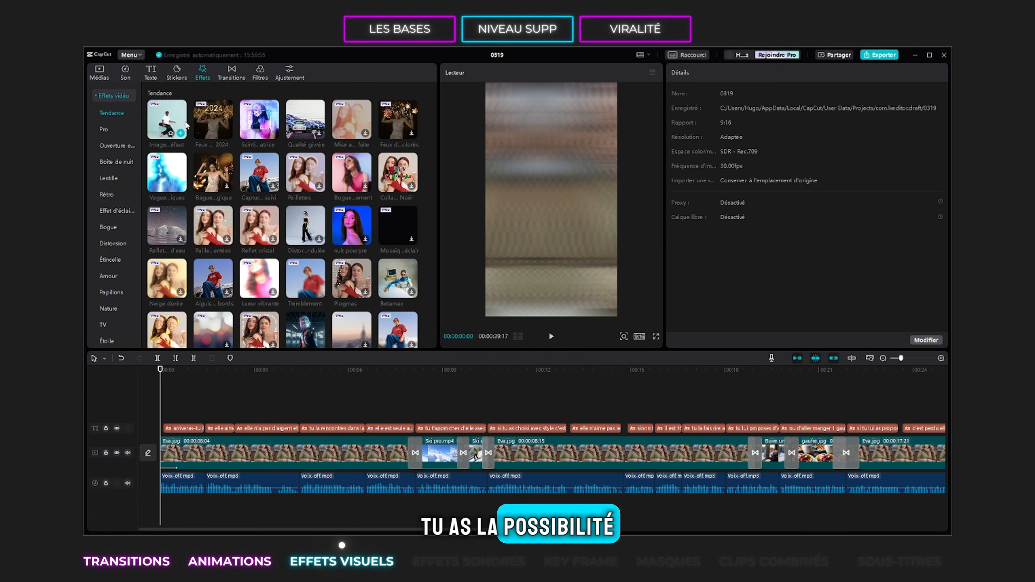
pyautogui.click(171, 134)
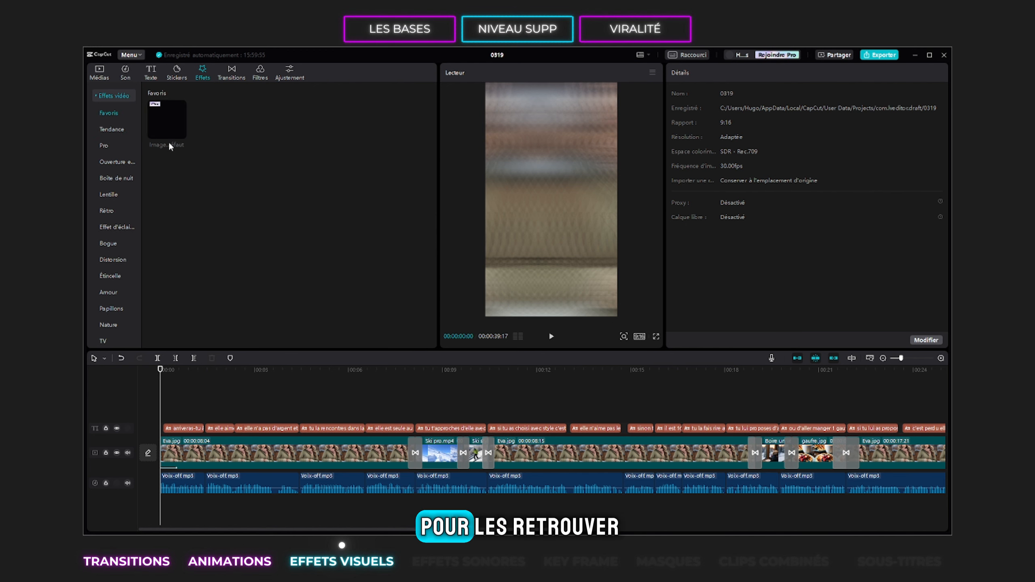
pyautogui.click(111, 129)
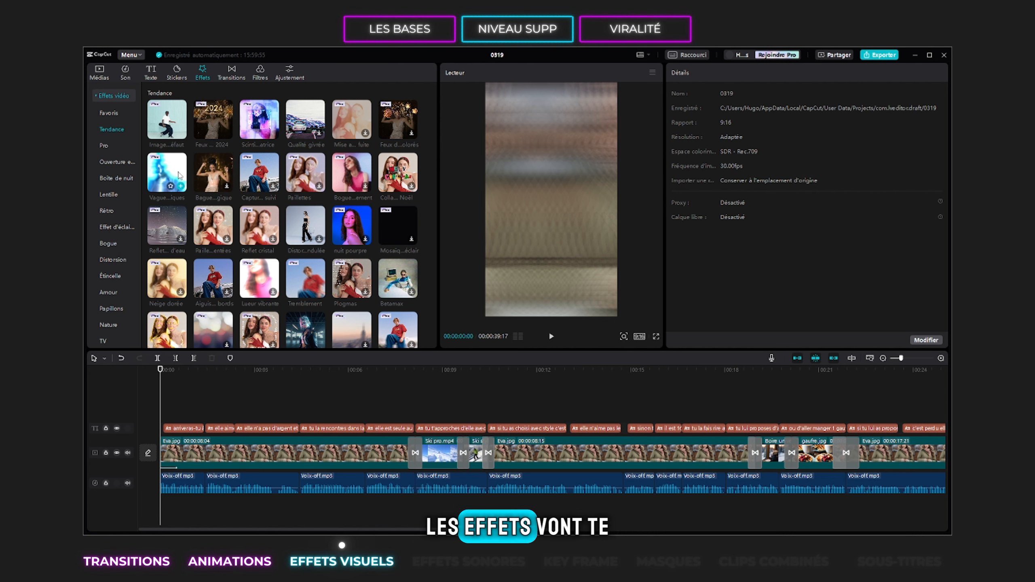
pyautogui.click(117, 116)
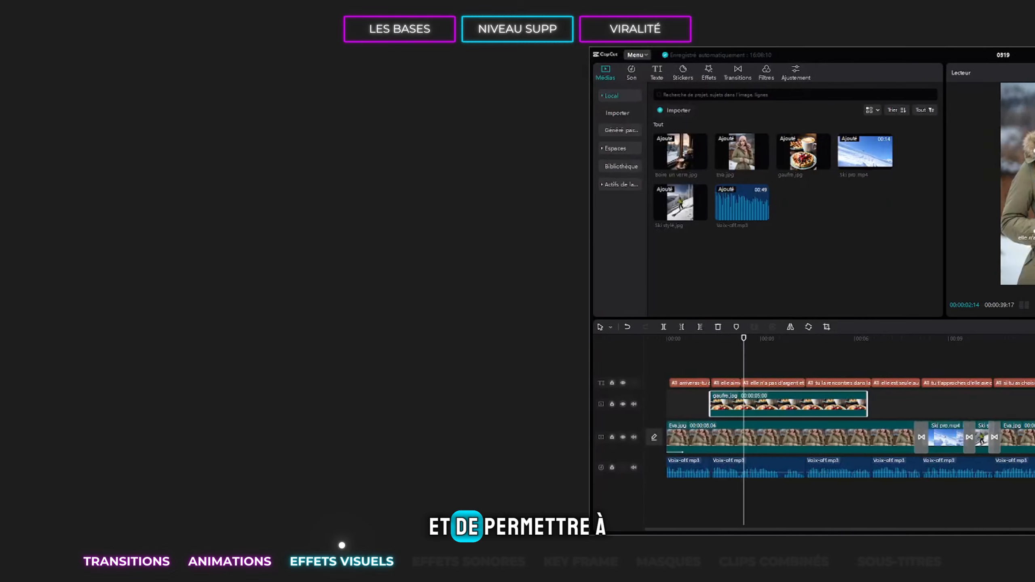
# Step: Add the Cadre enflammé effect from the Étincelle category on its own track above the gaufre.jpg overlay
pyautogui.moveTo(267, 405); pyautogui.dragTo(261, 404)
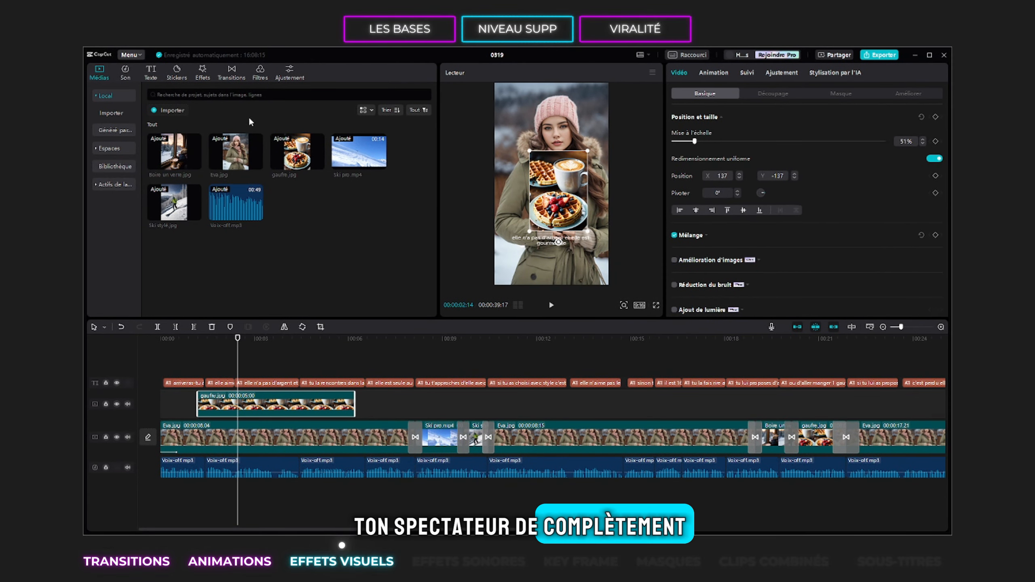
pyautogui.click(202, 73)
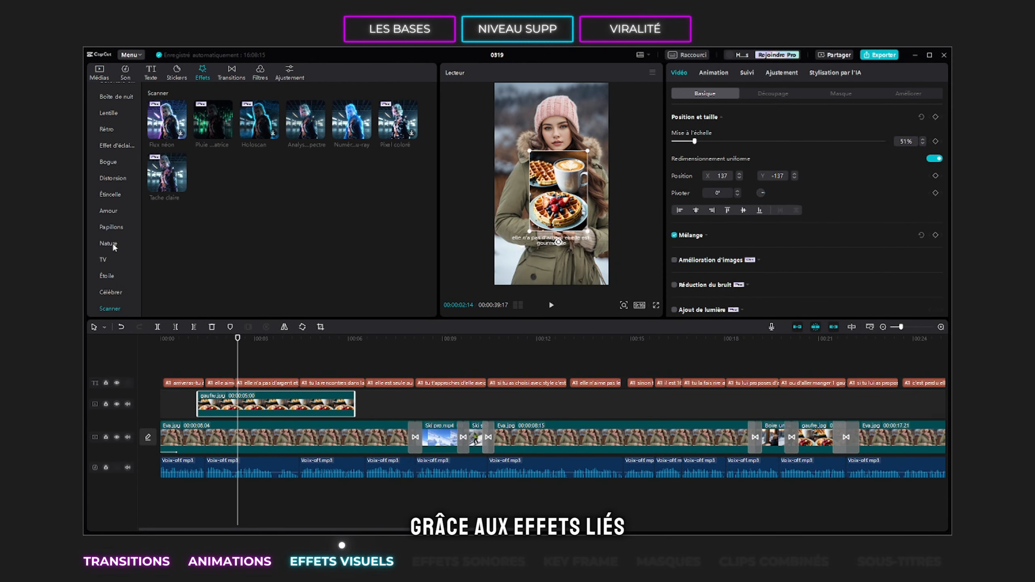
pyautogui.click(110, 195)
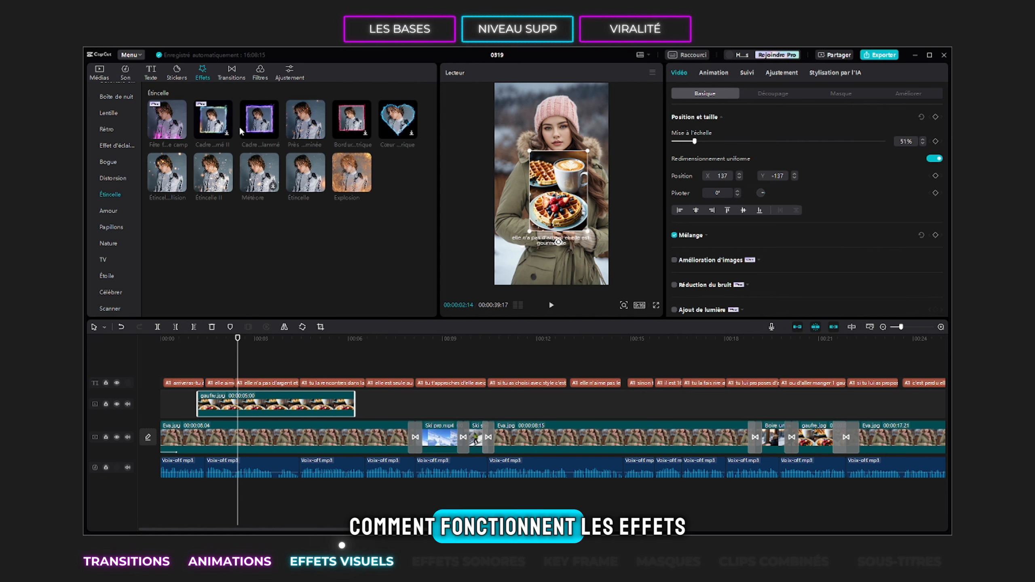
pyautogui.click(270, 116)
pyautogui.moveTo(270, 116); pyautogui.dragTo(216, 361)
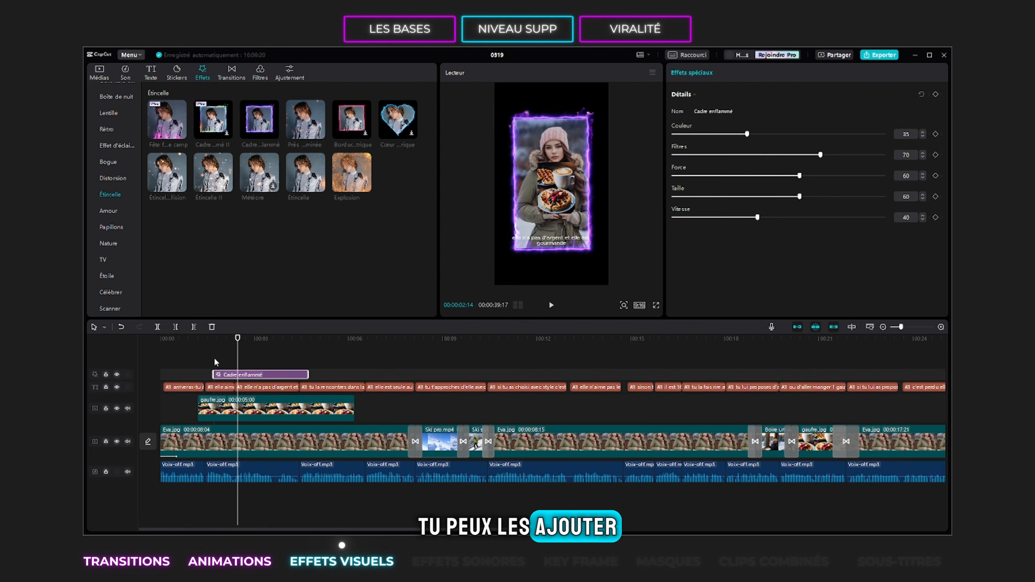
# Step: Play back the section from the start of the gaufre.jpg overlay to check the Cadre enflammé effect
pyautogui.click(198, 355)
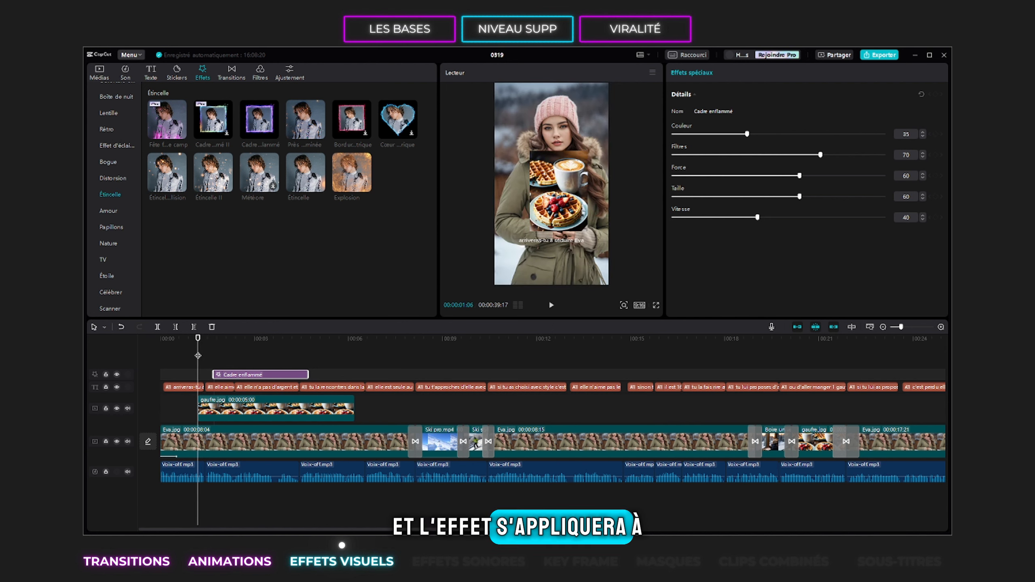
pyautogui.press('space')
pyautogui.press('space')
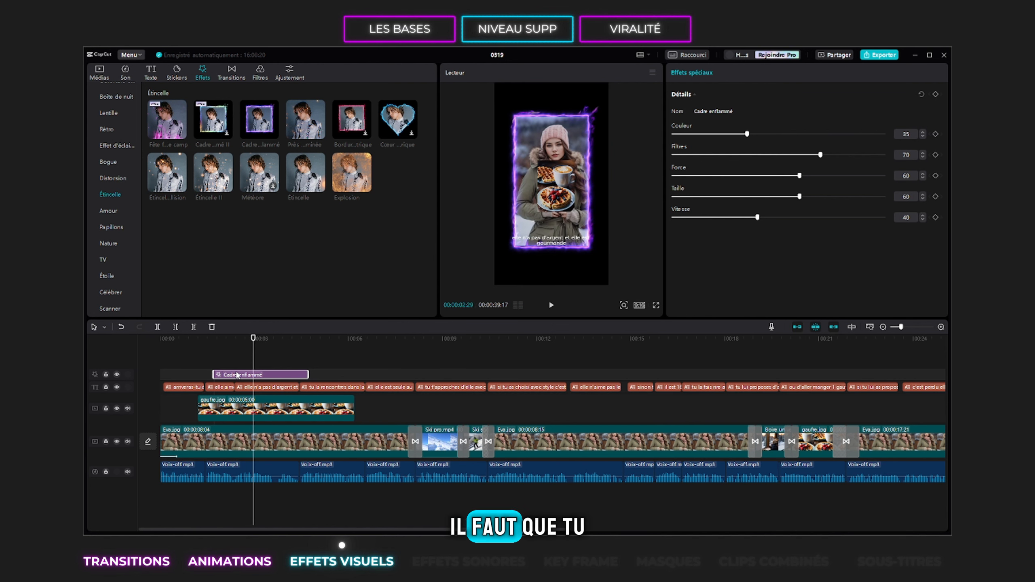
# Step: Delete the separate effect, apply Cadre enflammé directly to the gaufre.jpg overlay and enlarge that image in the preview
pyautogui.press('Delete')
pyautogui.moveTo(260, 120); pyautogui.dragTo(265, 406)
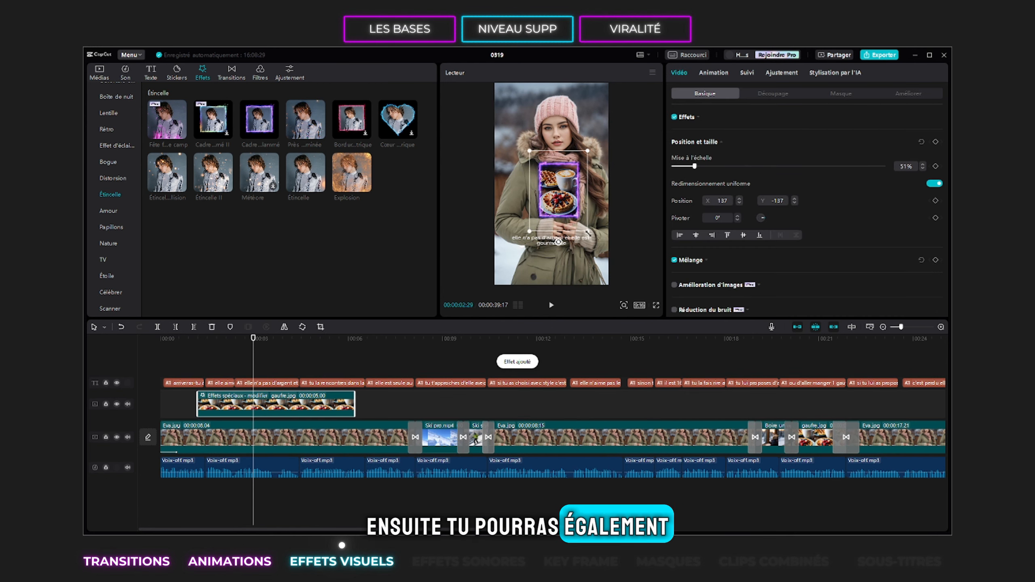
pyautogui.moveTo(588, 233); pyautogui.dragTo(619, 263)
pyautogui.click(263, 361)
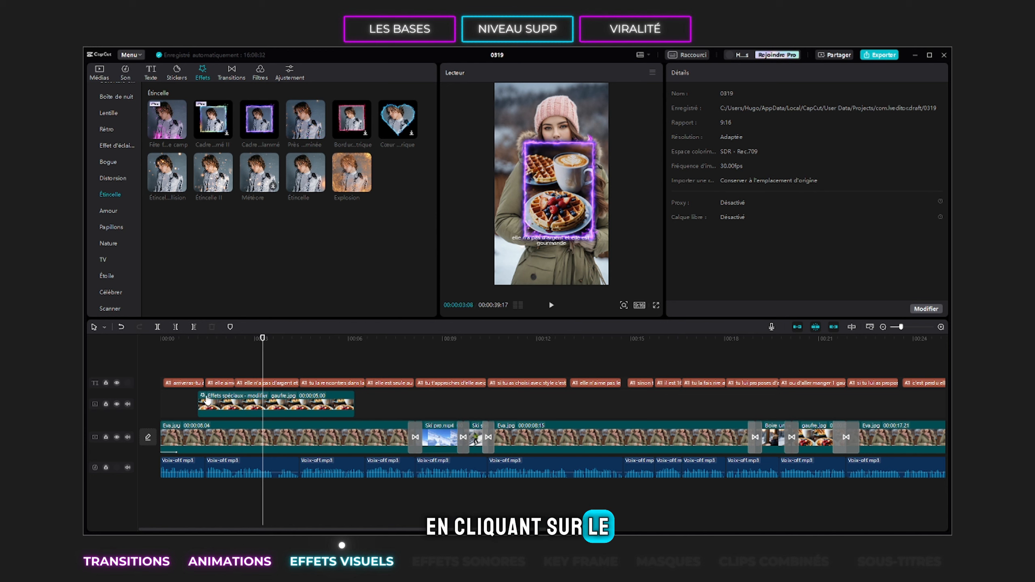
# Step: Shorten the Cadre enflammé effect on the gaufre.jpg overlay to about the first half of the clip and check it
pyautogui.click(204, 399)
pyautogui.moveTo(353, 412); pyautogui.dragTo(280, 410)
pyautogui.moveTo(262, 367)
pyautogui.mouseDown()
pyautogui.moveTo(296, 369)
pyautogui.moveTo(273, 370)
pyautogui.mouseUp()
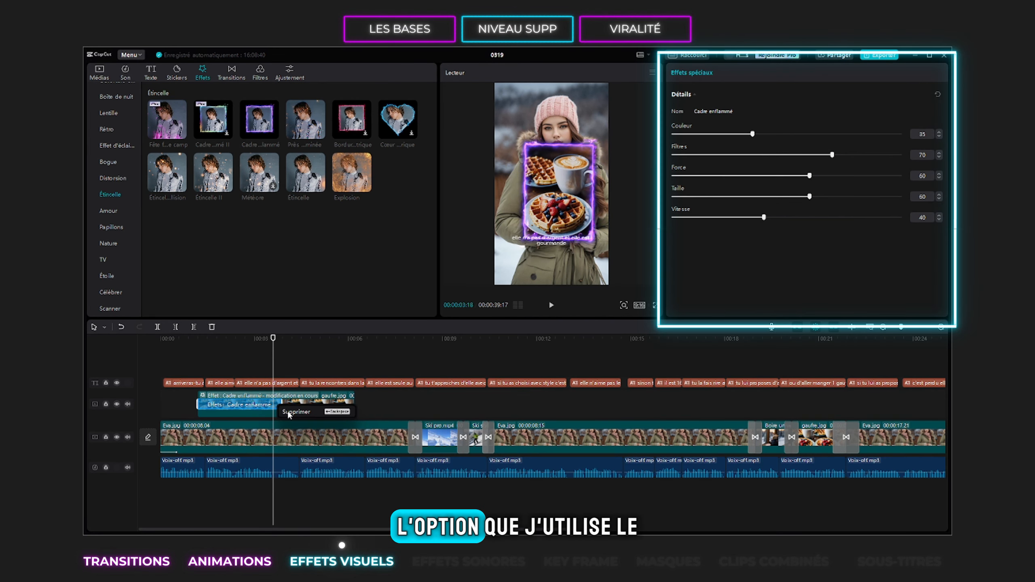
# Step: Remove the Cadre enflammé effect from the gaufre.jpg overlay and play back the clip
pyautogui.press('Delete')
pyautogui.press('space')
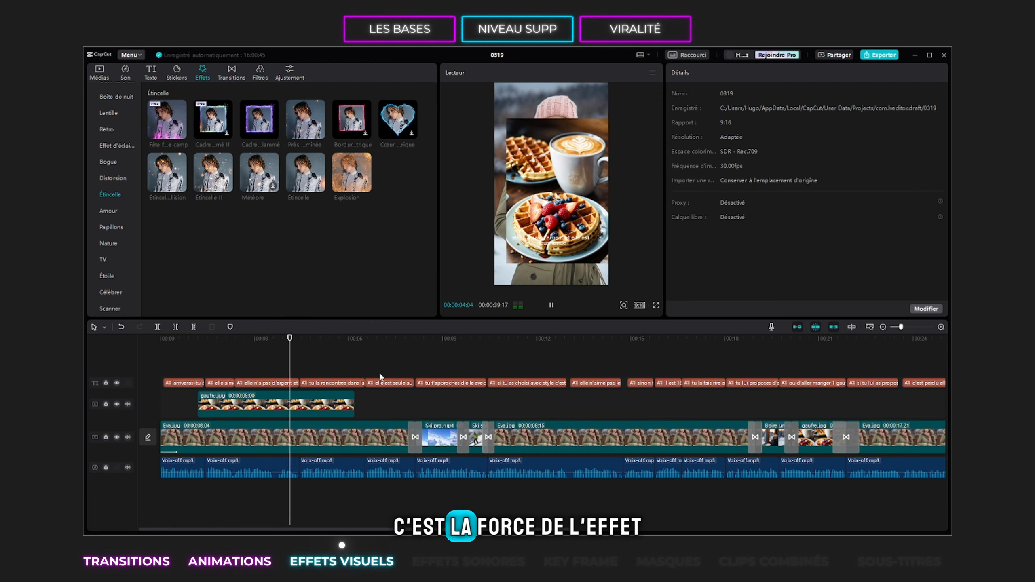
pyautogui.press('space')
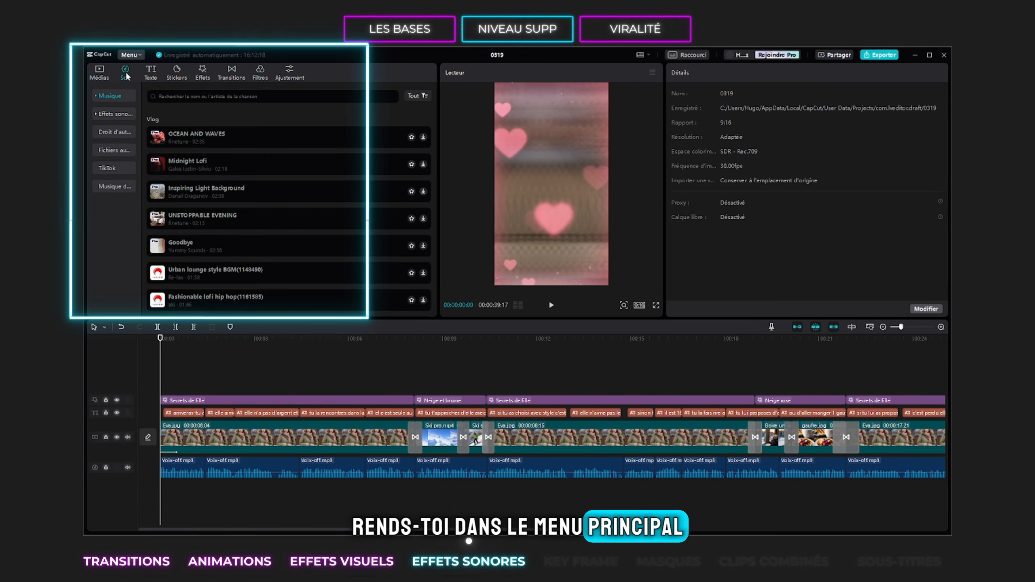
# Step: Search the sound effects library for "woosh"
pyautogui.click(117, 114)
pyautogui.click(170, 98)
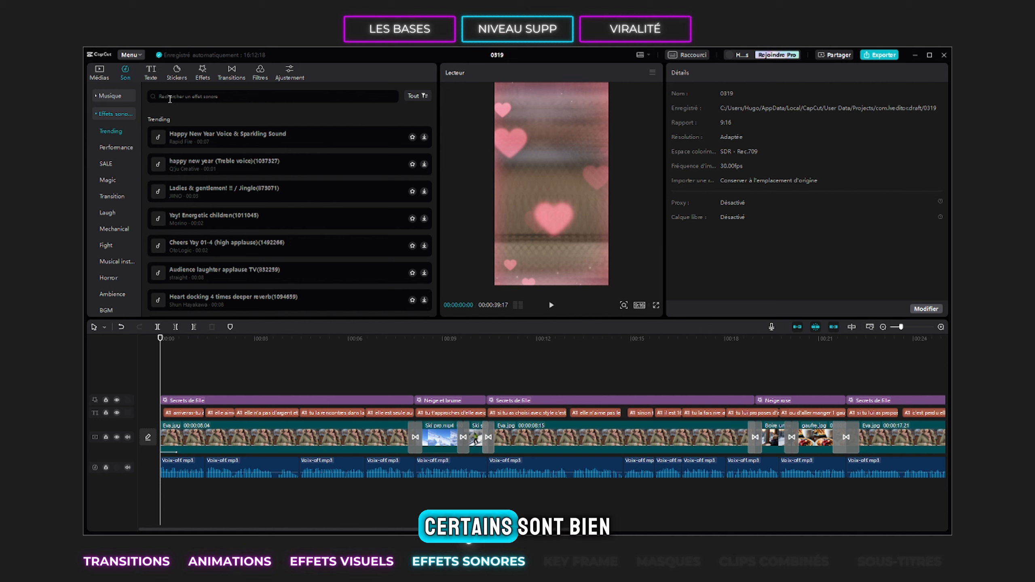
pyautogui.write('woosh')
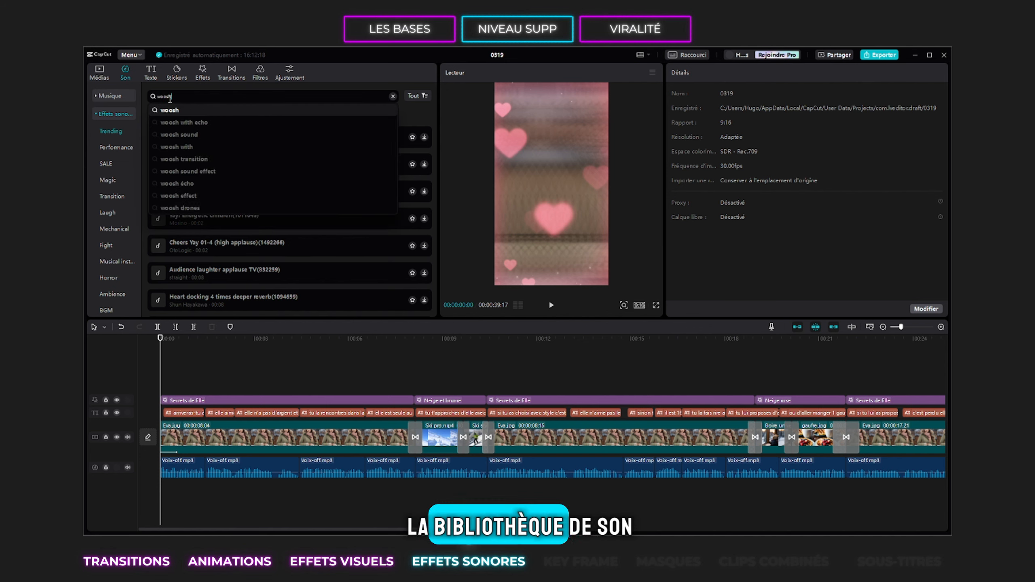
pyautogui.click(188, 110)
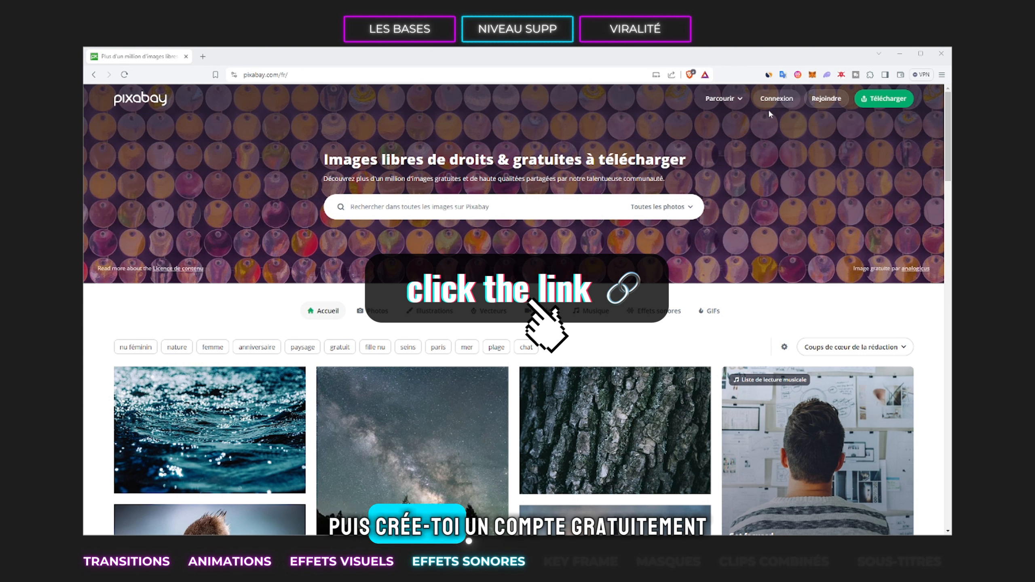
# Step: Switch to Pixabay in the browser, search its sound effects for "fire" and preview the first result
pyautogui.click(692, 208)
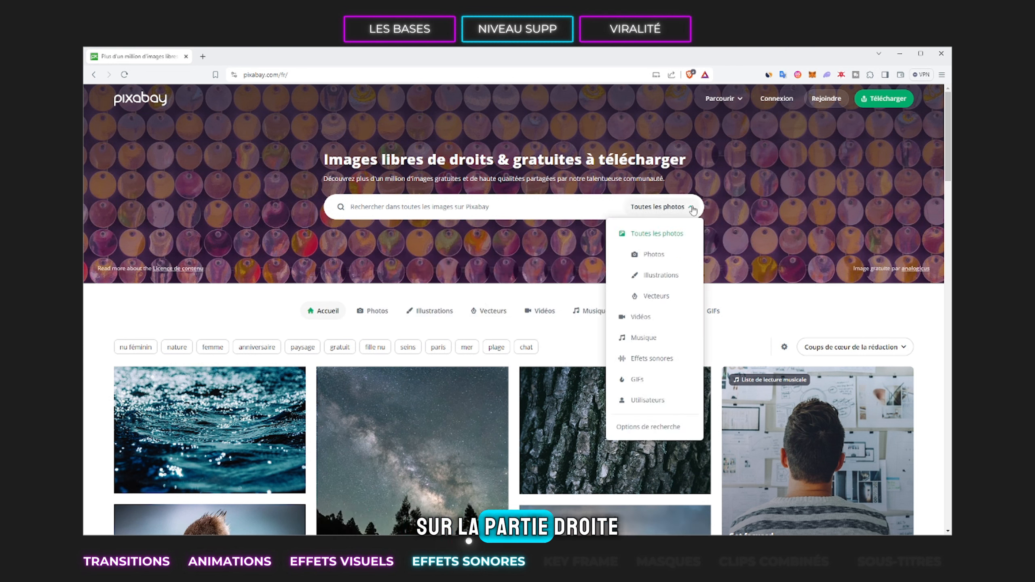
pyautogui.click(686, 358)
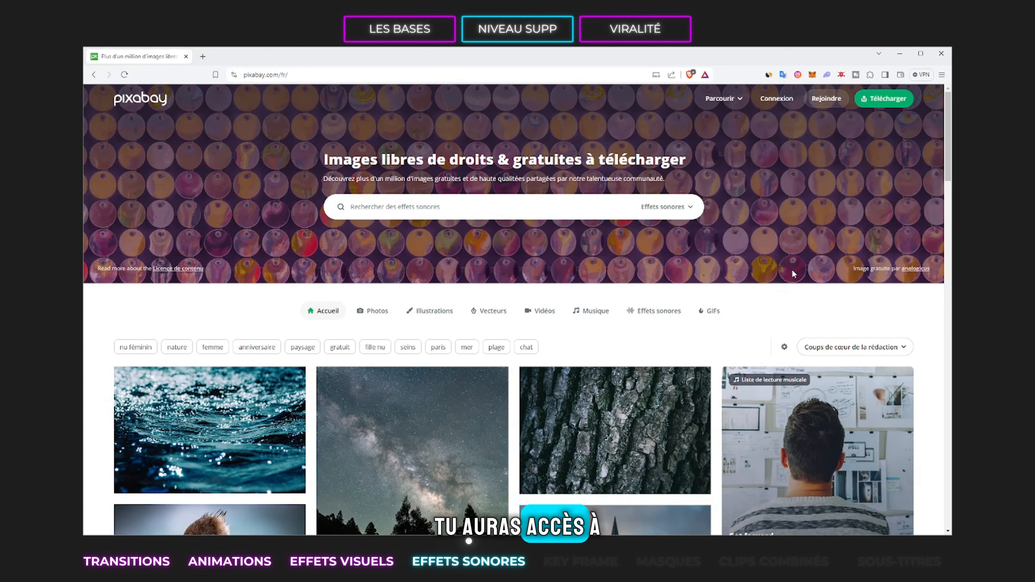
pyautogui.click(441, 208)
pyautogui.write('fire')
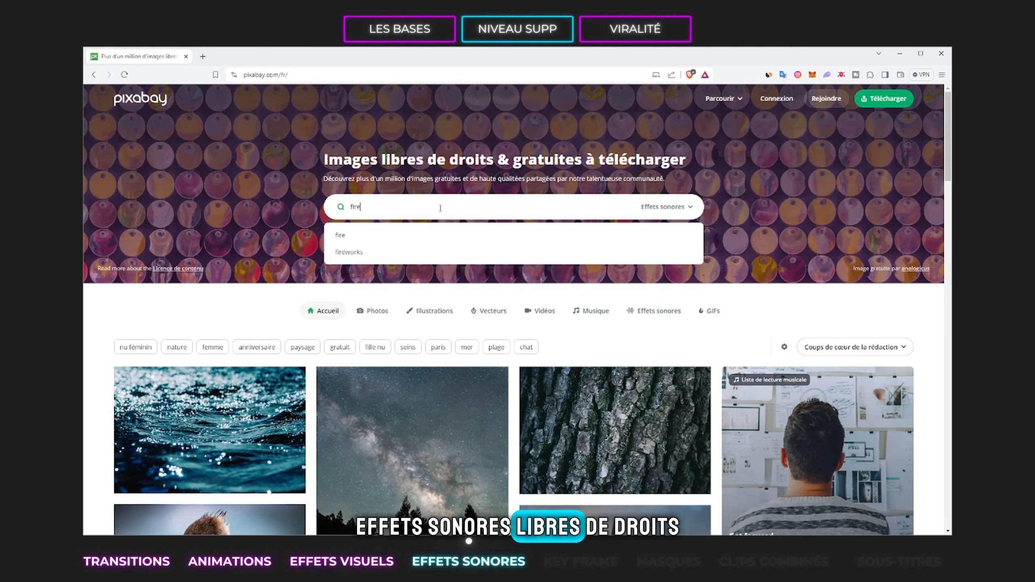
pyautogui.press('Return')
pyautogui.click(129, 305)
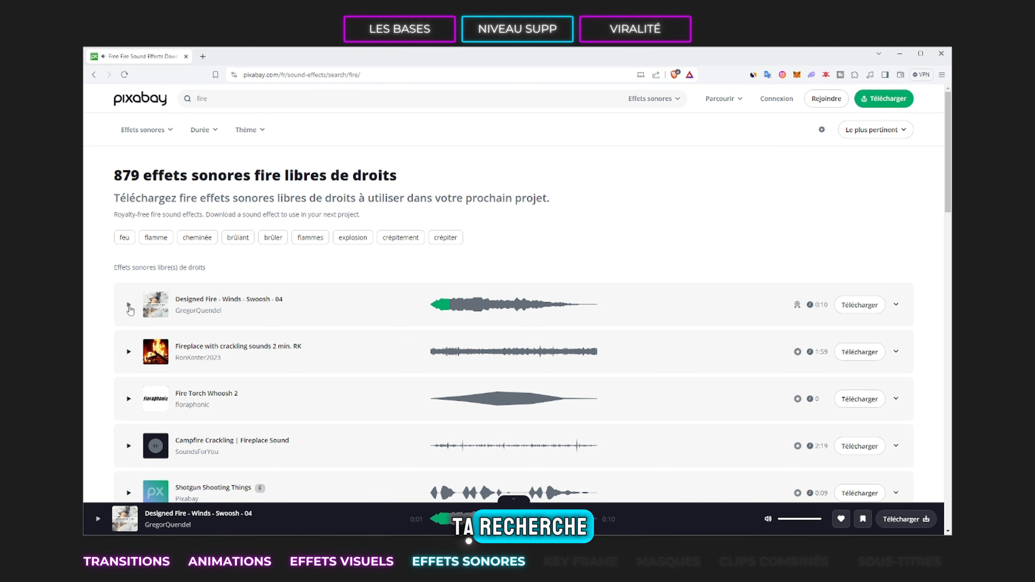
# Step: Preview the crackling fireplace sound among the Pixabay results
pyautogui.click(128, 351)
pyautogui.click(472, 410)
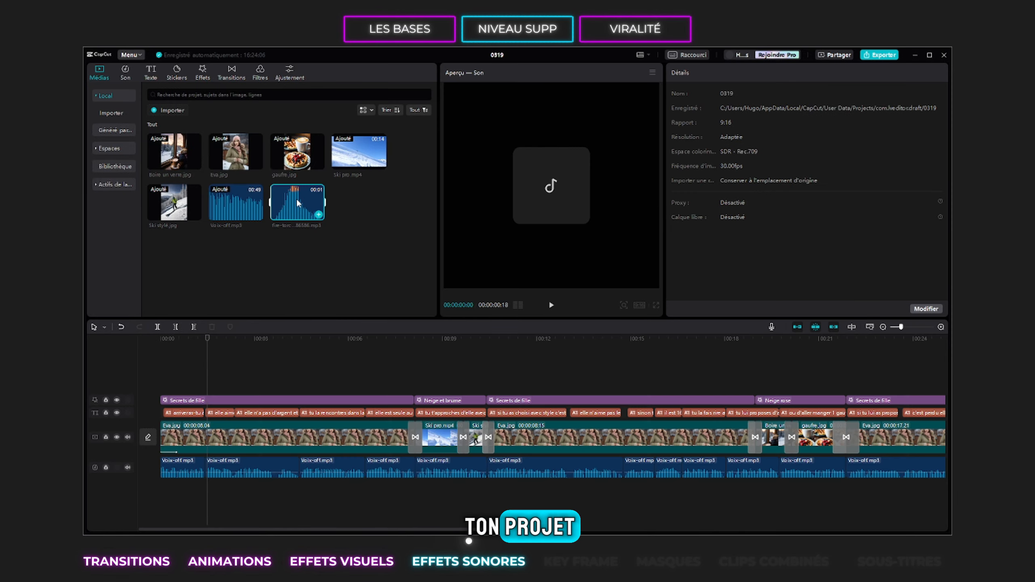
# Step: Switch to CapCut, add the fire torch sound at the timeline's start below the voice-over, lower its volume to -15.1 dB and play it
pyautogui.moveTo(296, 197); pyautogui.dragTo(160, 495)
pyautogui.click(195, 494)
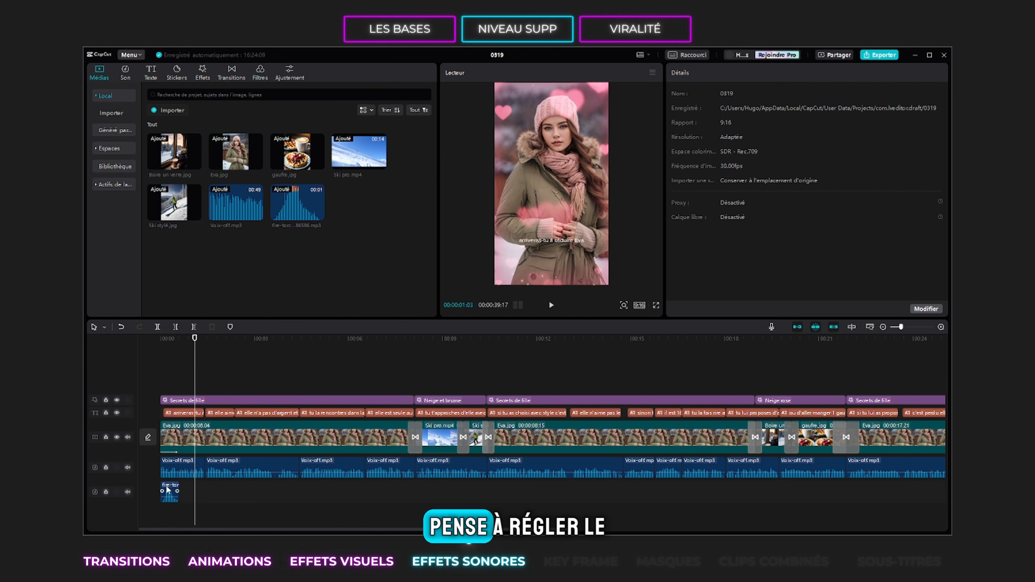
pyautogui.click(168, 493)
pyautogui.moveTo(832, 119); pyautogui.dragTo(796, 122)
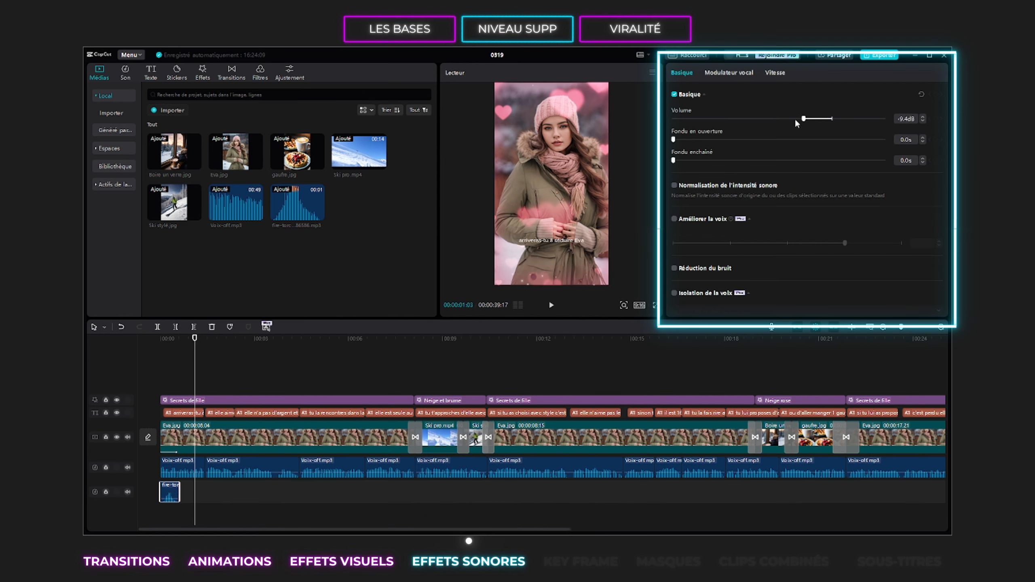
pyautogui.press('space')
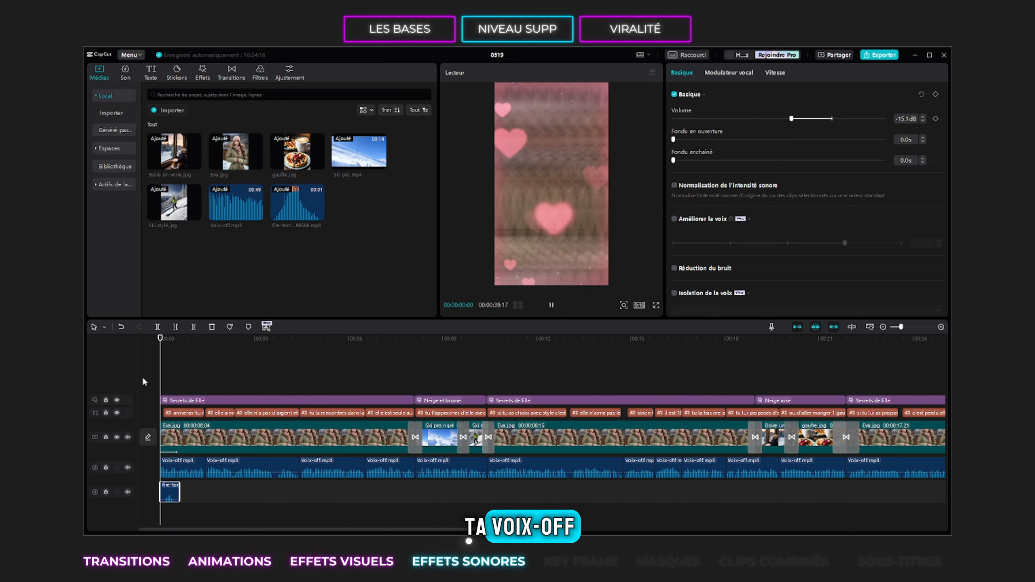
pyautogui.press('space')
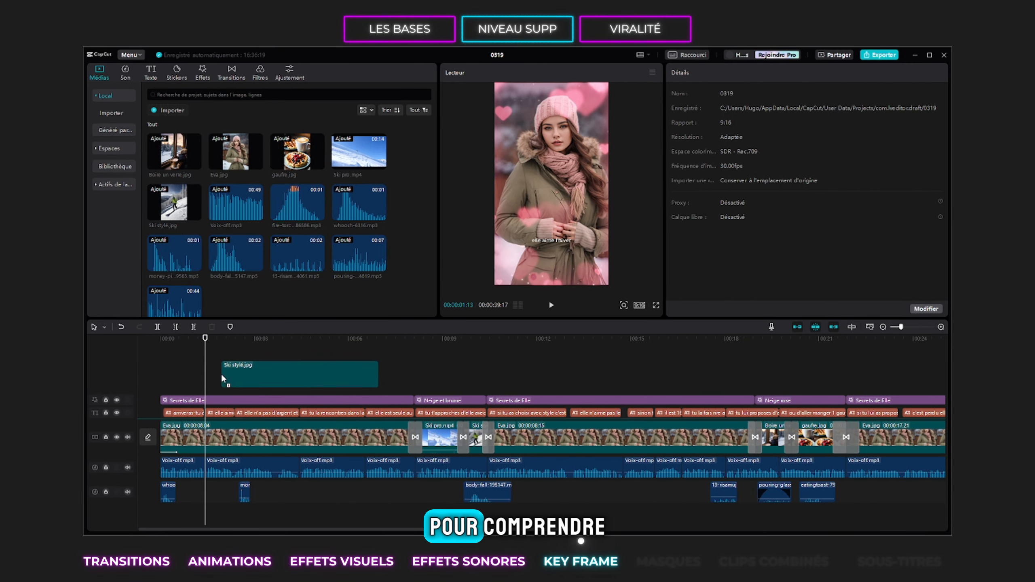
# Step: Add Ski stylé.jpg as an overlay at about 2 seconds, scale it to 75% and set its vertical position to -107
pyautogui.moveTo(221, 373); pyautogui.dragTo(223, 368)
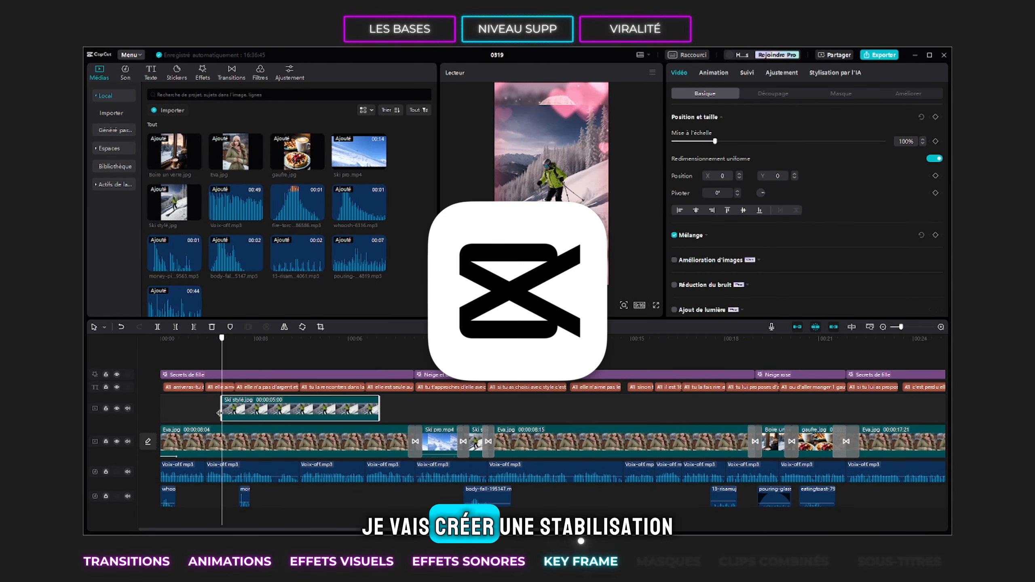
pyautogui.moveTo(623, 263); pyautogui.dragTo(570, 226)
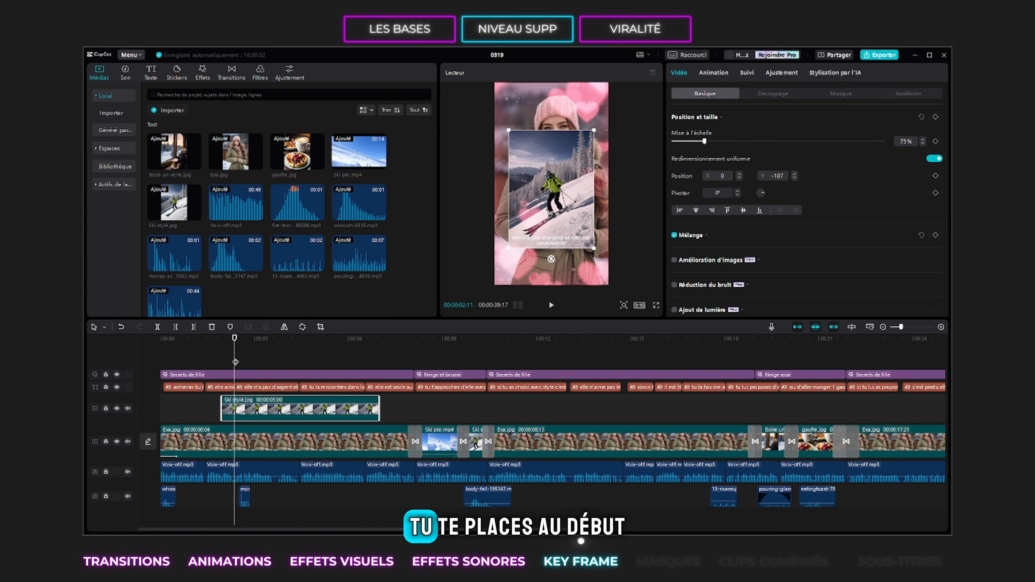
# Step: Keyframe the ski overlay's position and size at its start and at about 3.5 seconds, scaling the second keyframe to 101%, and play it back
pyautogui.moveTo(236, 361); pyautogui.dragTo(224, 362)
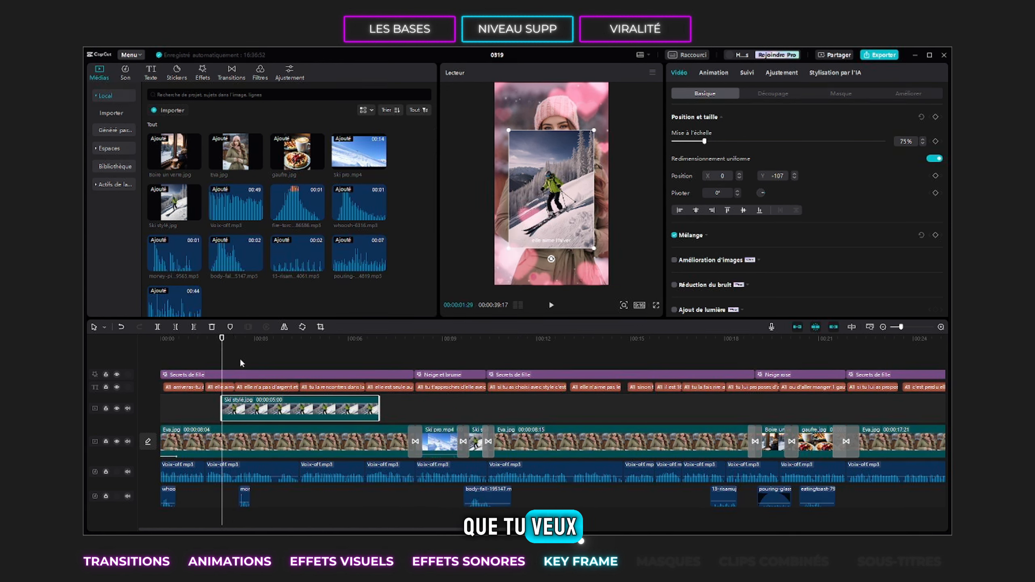
pyautogui.click(936, 117)
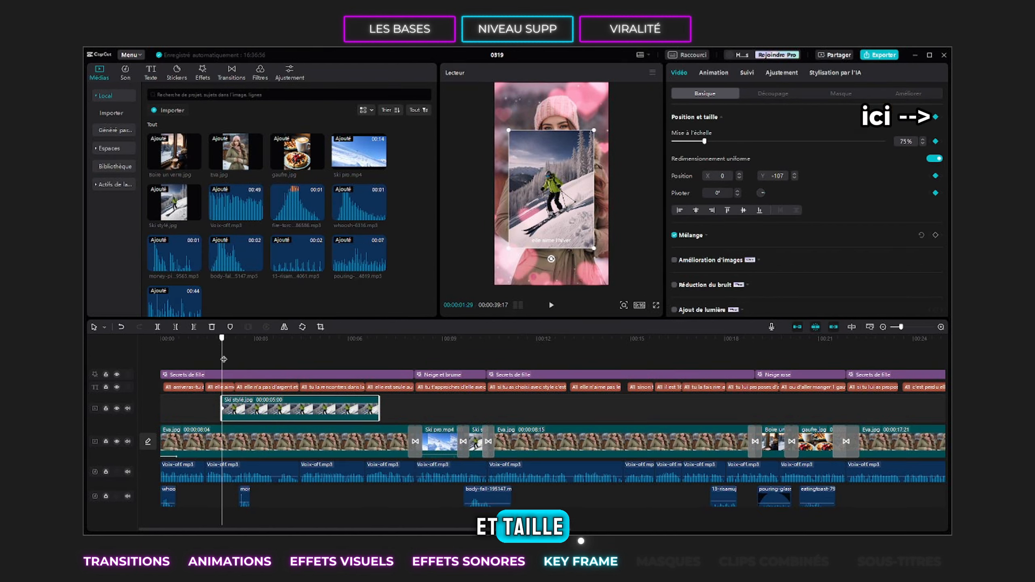
pyautogui.moveTo(224, 361); pyautogui.dragTo(270, 362)
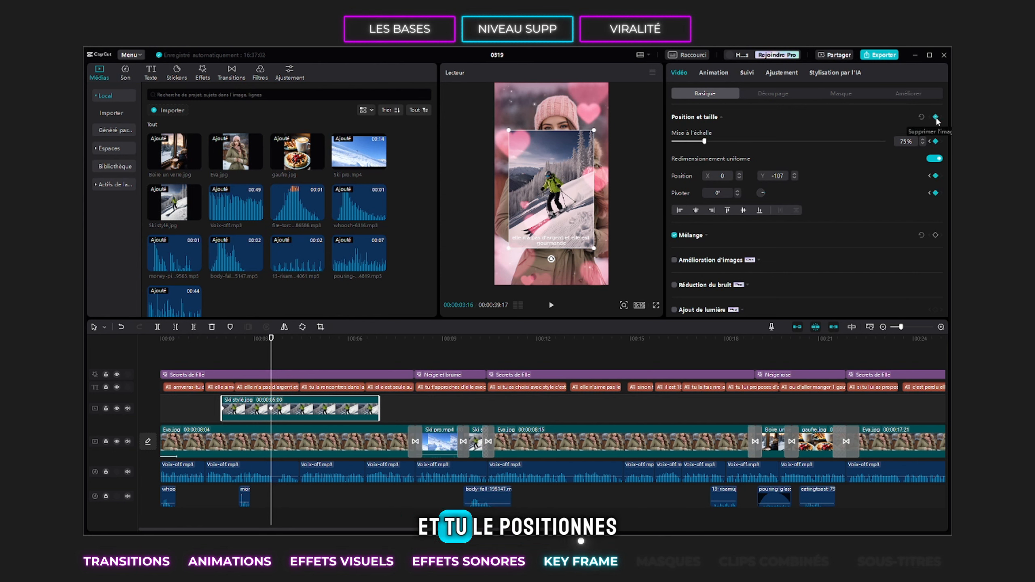
pyautogui.moveTo(710, 143); pyautogui.dragTo(714, 143)
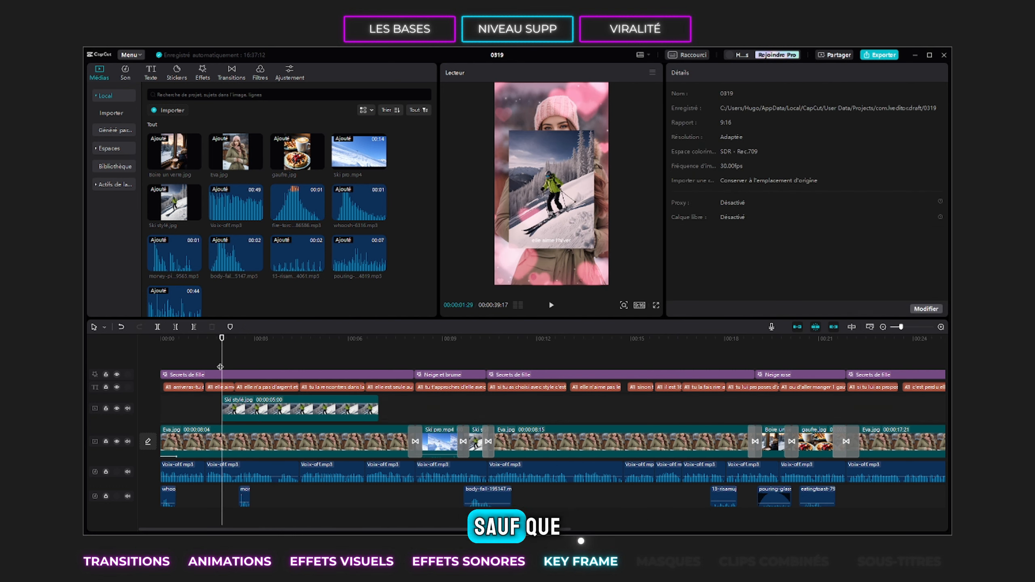
pyautogui.press('space')
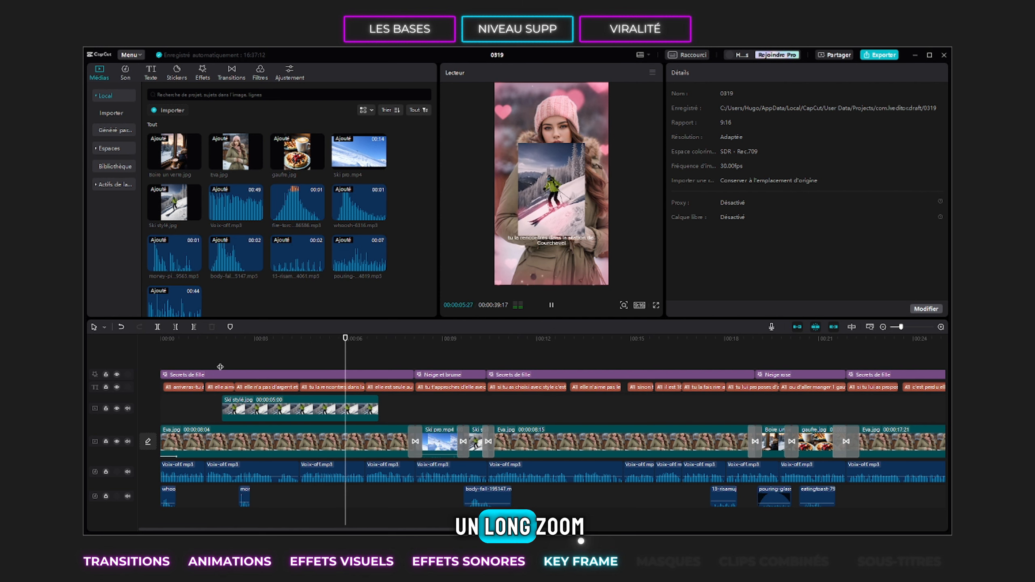
pyautogui.press('space')
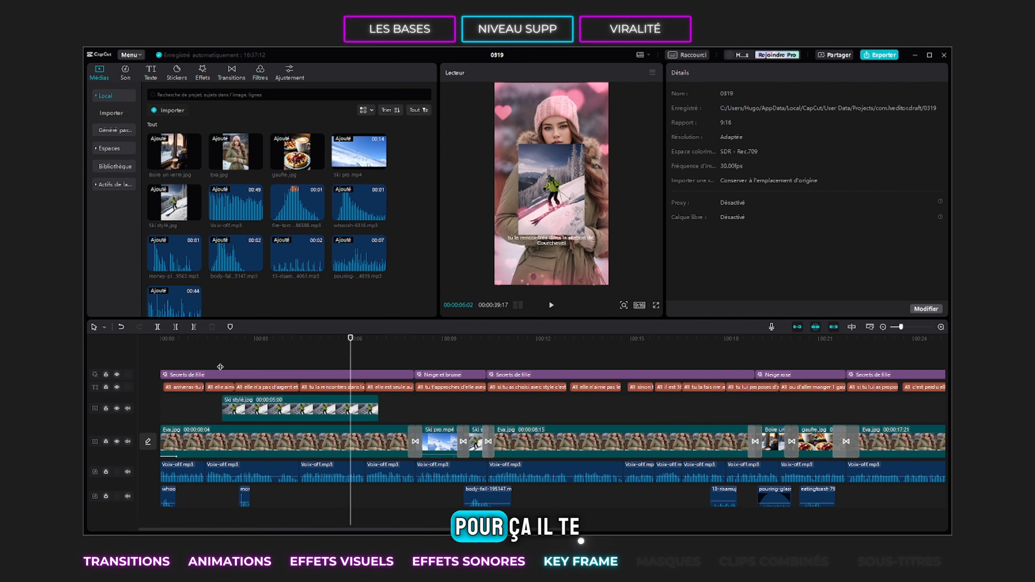
# Step: Add a 75% scale keyframe at 00:00:03:12 on the ski overlay, just before the enlarged keyframe, and play back the faster zoom
pyautogui.click(262, 405)
pyautogui.moveTo(222, 362); pyautogui.dragTo(267, 363)
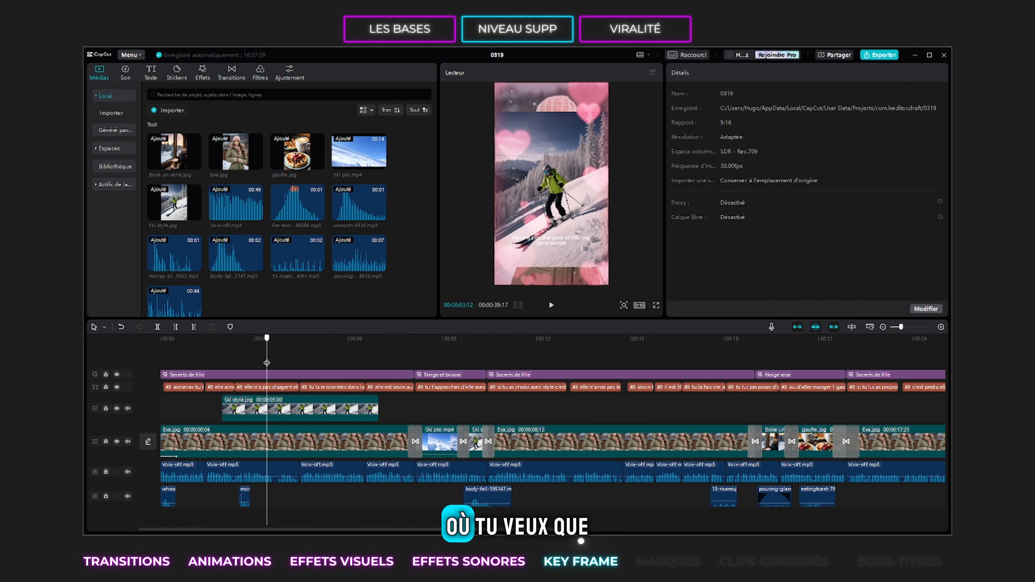
pyautogui.click(260, 411)
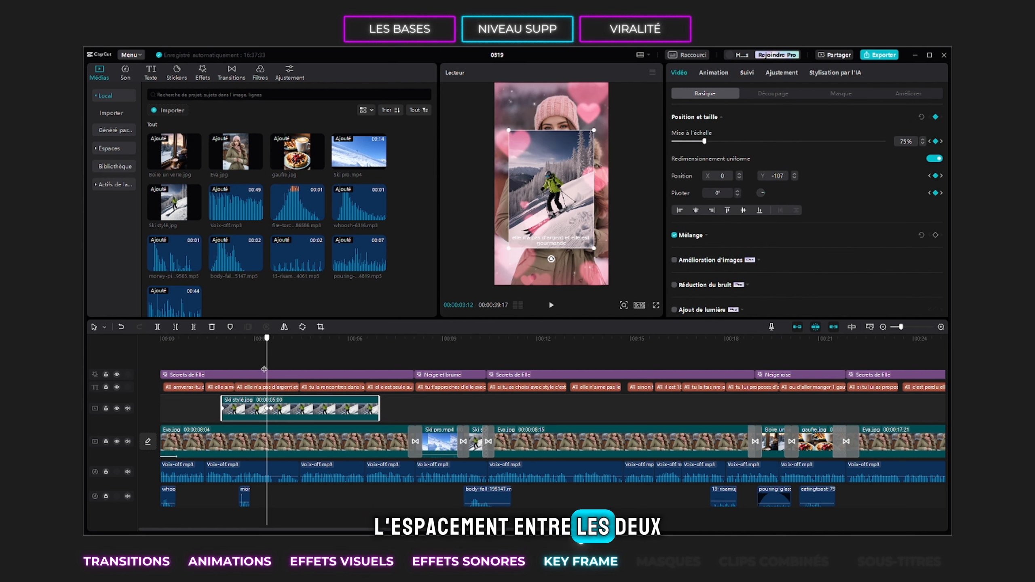
pyautogui.moveTo(264, 369); pyautogui.dragTo(263, 370)
pyautogui.click(274, 410)
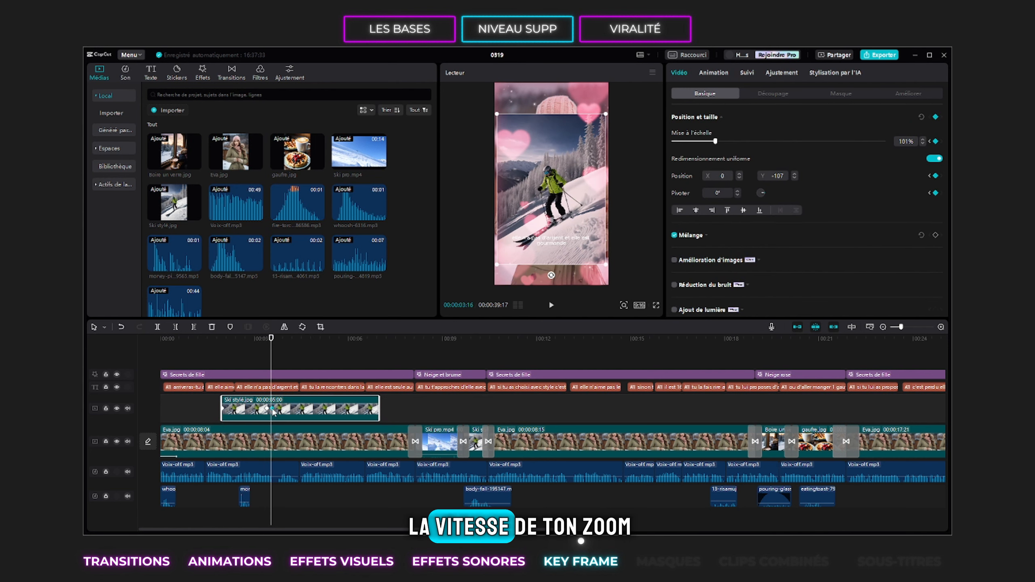
pyautogui.moveTo(271, 369); pyautogui.dragTo(223, 369)
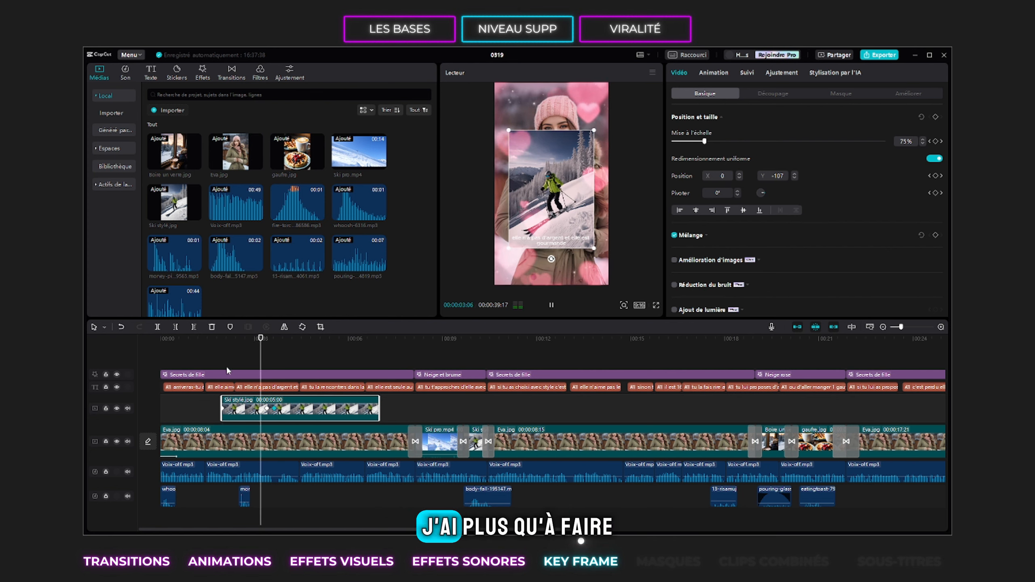
pyautogui.press('space')
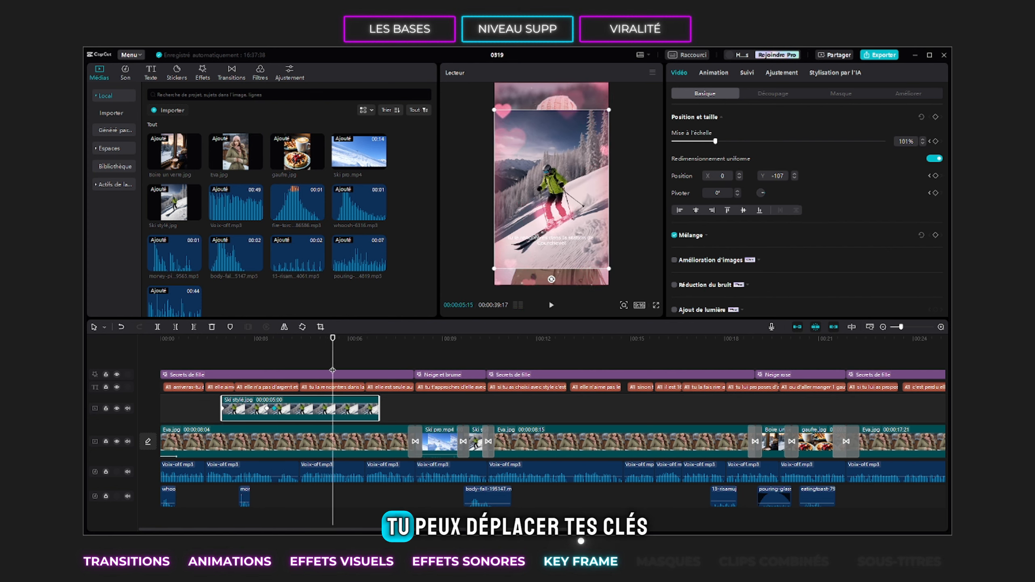
# Step: Add a zoom-out to the ski overlay with keyframes at 00:00:05:15 and 00:00:05:27, setting the last one's scale to 75%, and play it back
pyautogui.click(935, 116)
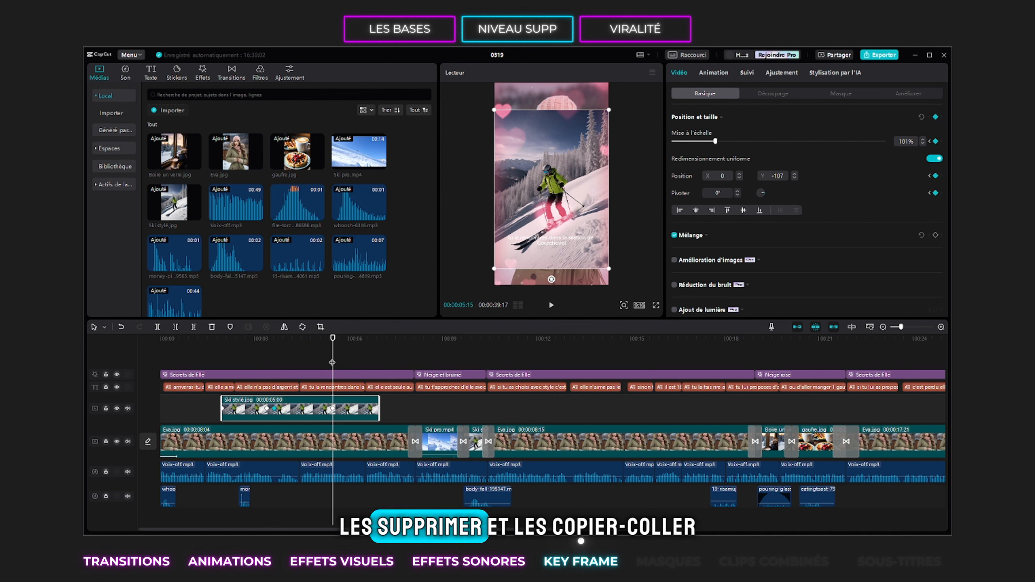
pyautogui.moveTo(333, 363); pyautogui.dragTo(346, 363)
pyautogui.click(906, 142)
pyautogui.write('75')
pyautogui.press('Return')
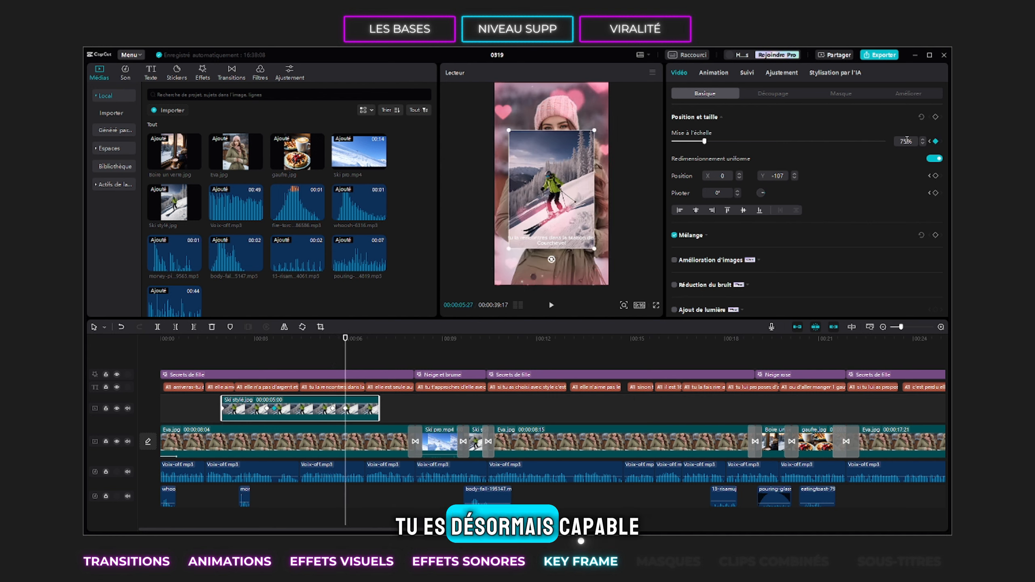
pyautogui.click(323, 367)
pyautogui.press('space')
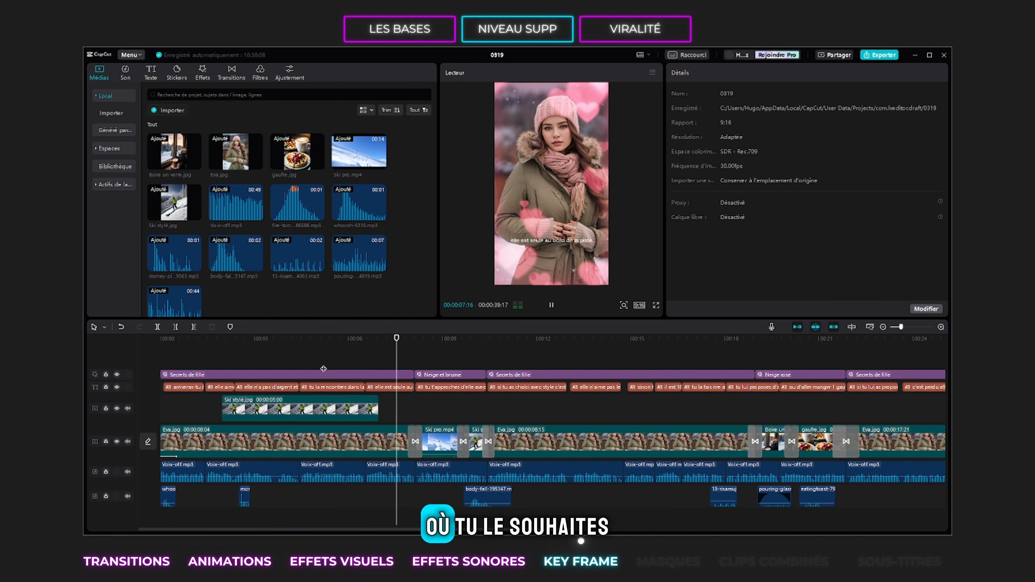
pyautogui.press('space')
pyautogui.click(214, 368)
pyautogui.press('space')
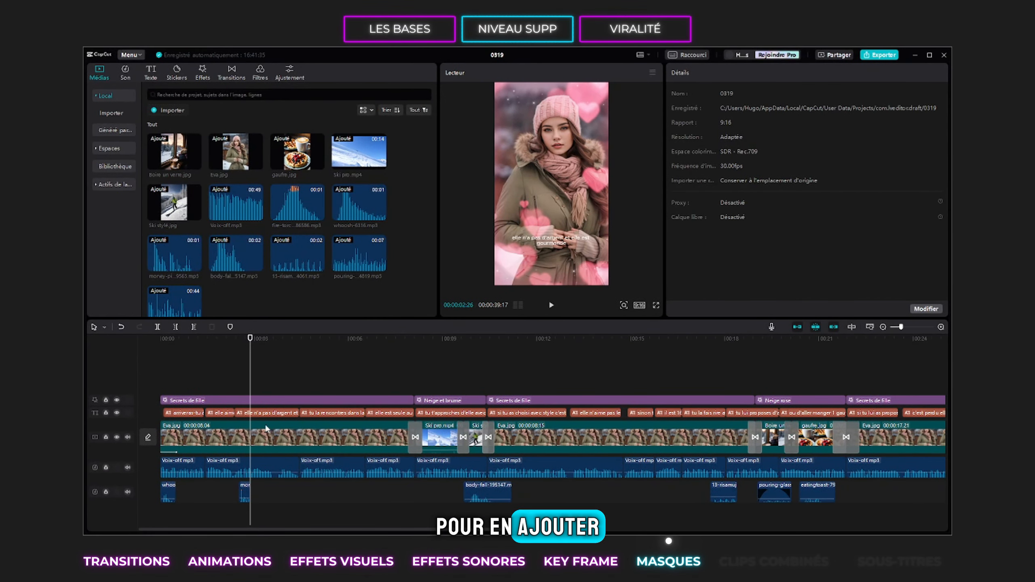
# Step: Try the horizontal, mirror, circle, rectangle, heart and star masks on the first Eva.jpg clip
pyautogui.click(282, 435)
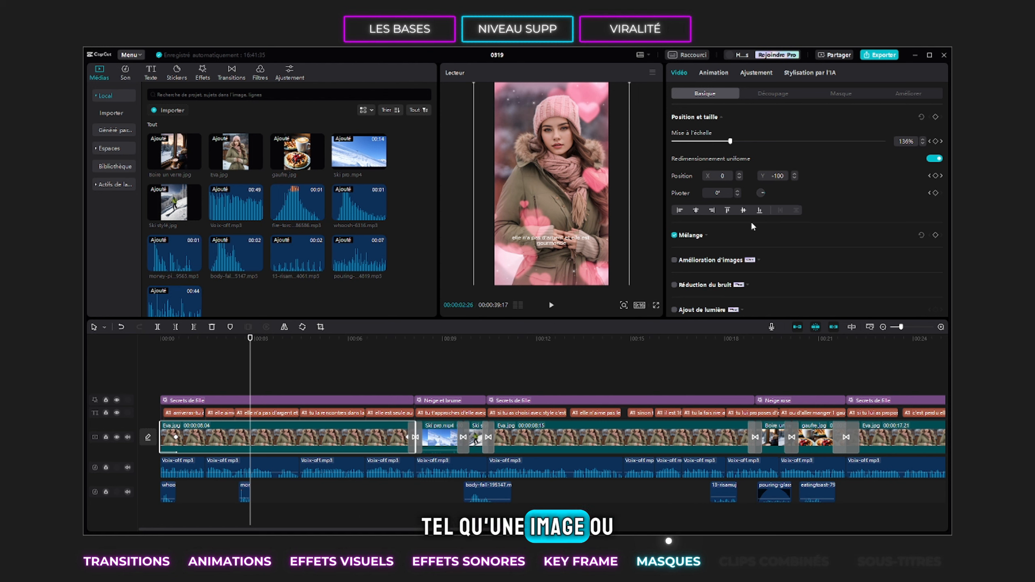
pyautogui.click(846, 96)
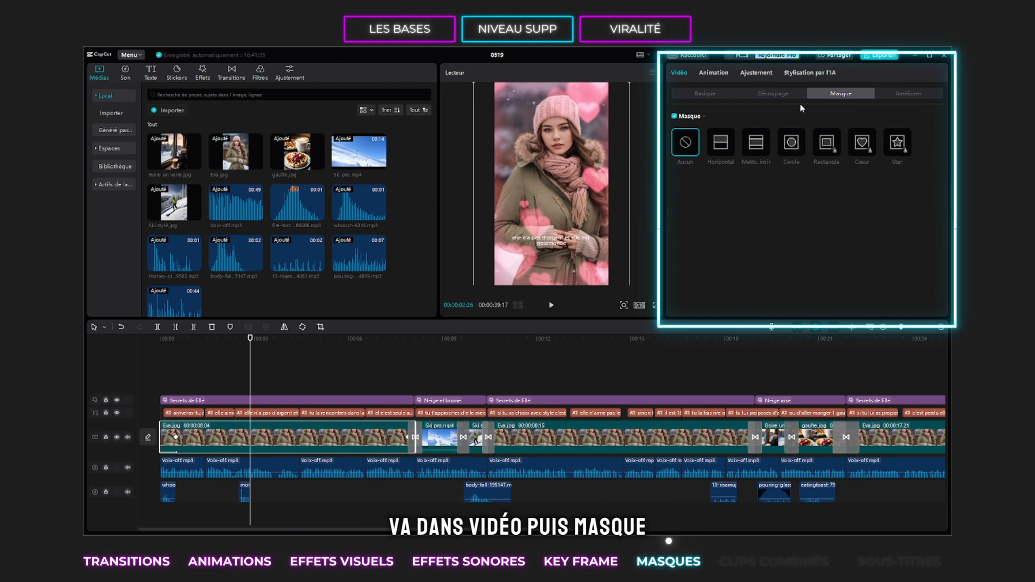
pyautogui.click(720, 144)
pyautogui.click(755, 146)
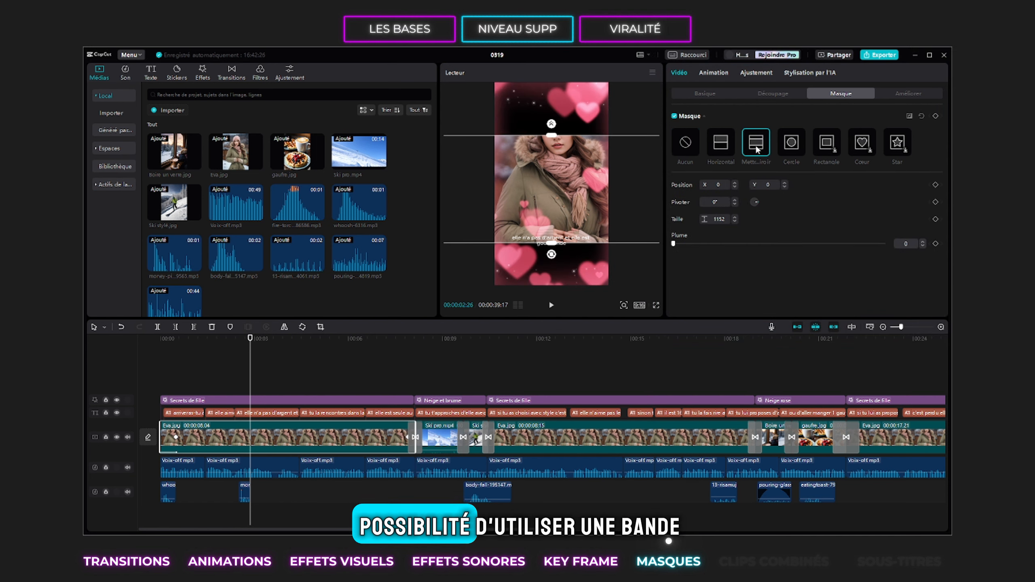
pyautogui.click(791, 148)
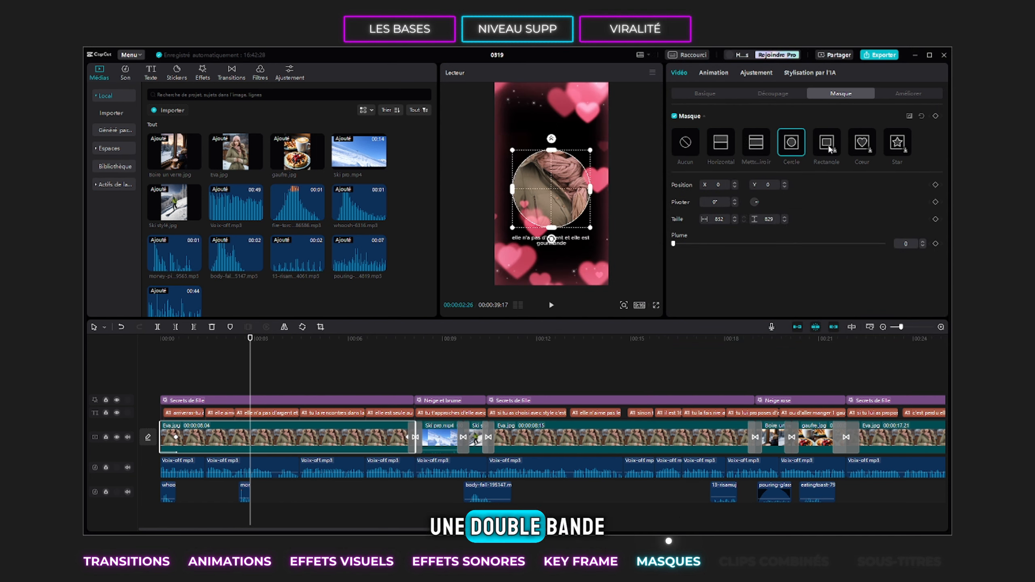
pyautogui.click(828, 145)
pyautogui.click(862, 144)
pyautogui.click(899, 145)
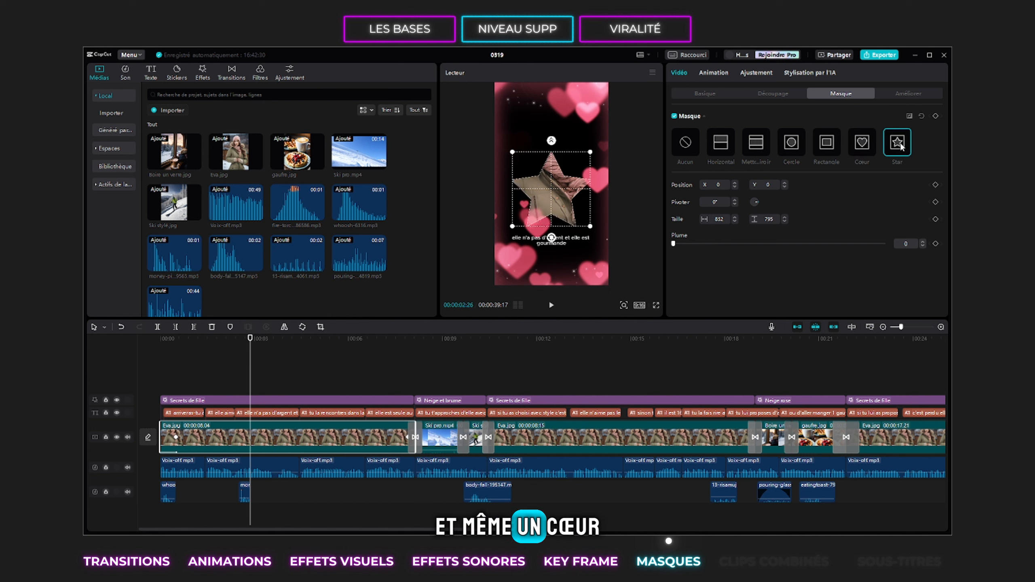
# Step: Apply the circle mask to the Eva.jpg clip, feather it by 8, and adjust its position, size and rotation
pyautogui.click(790, 146)
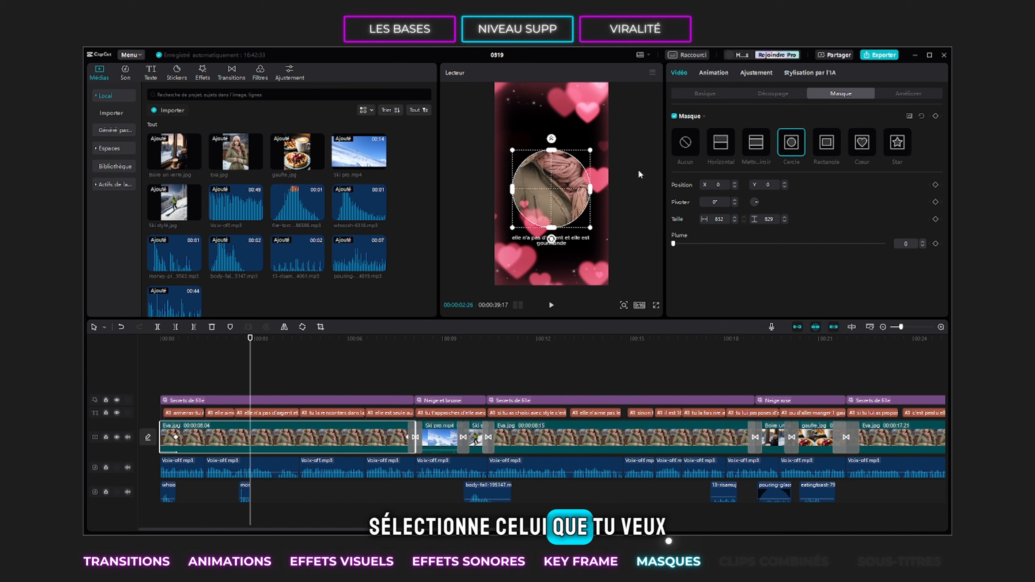
pyautogui.moveTo(553, 139); pyautogui.dragTo(553, 125)
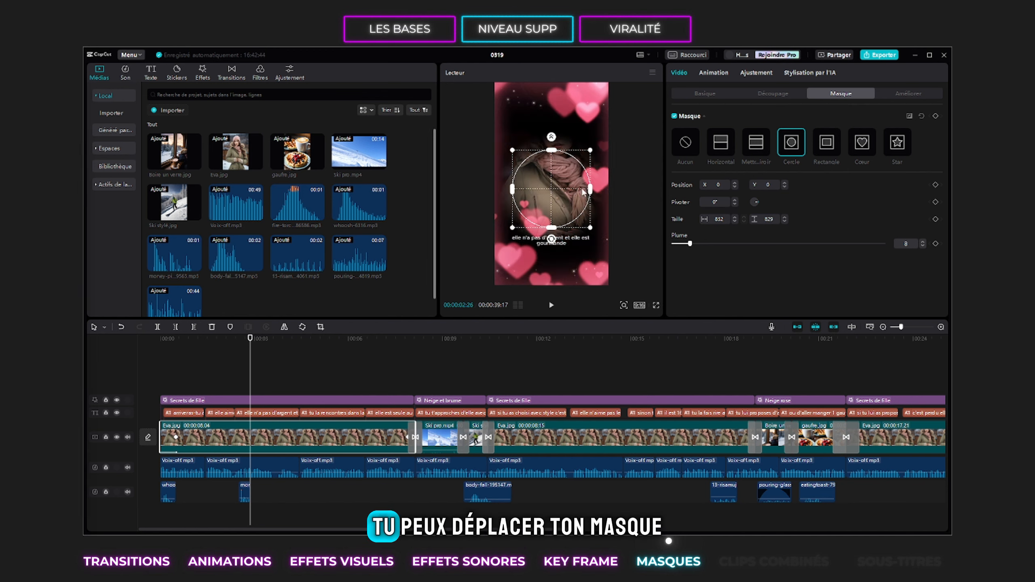
pyautogui.moveTo(576, 192)
pyautogui.mouseDown()
pyautogui.moveTo(573, 205)
pyautogui.moveTo(551, 182)
pyautogui.moveTo(586, 177)
pyautogui.mouseUp()
pyautogui.moveTo(551, 151)
pyautogui.mouseDown()
pyautogui.moveTo(552, 116)
pyautogui.moveTo(552, 153)
pyautogui.mouseUp()
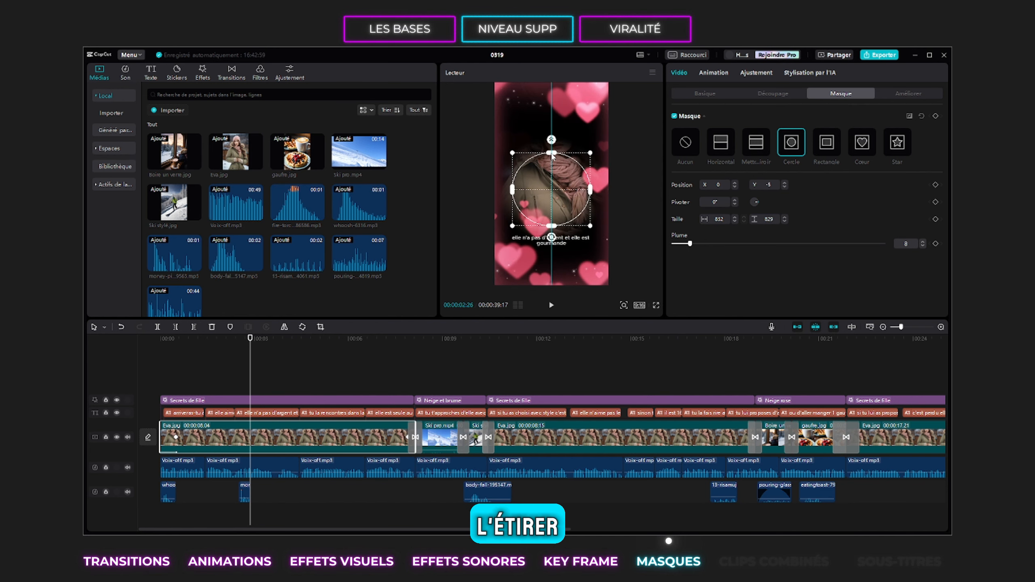
pyautogui.moveTo(551, 246); pyautogui.dragTo(559, 246)
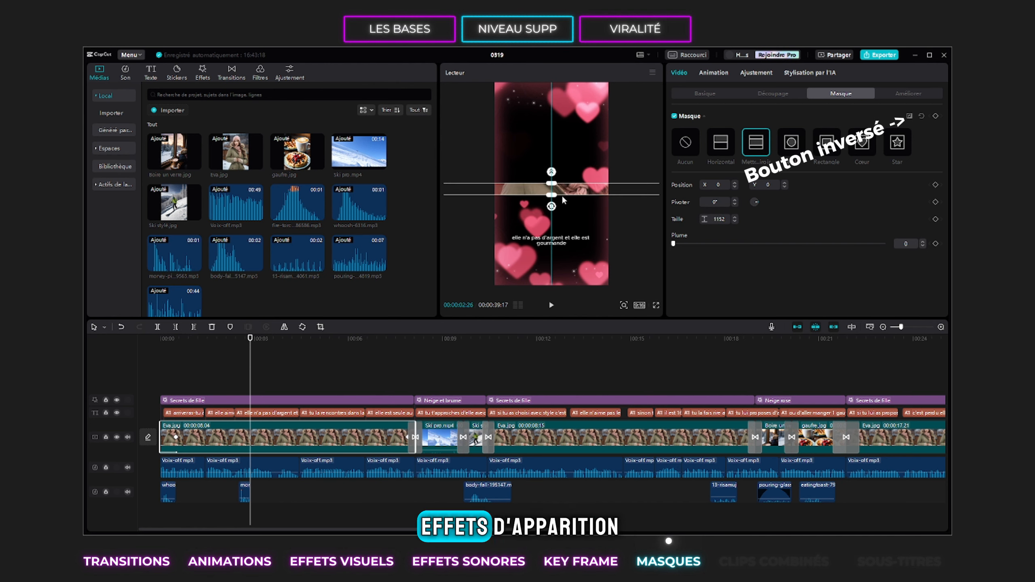
# Step: Keyframe the mirror mask at about 1 second, rotated to -90° and widened to 1191 with feather 34, and play back from the start
pyautogui.moveTo(254, 358); pyautogui.dragTo(162, 368)
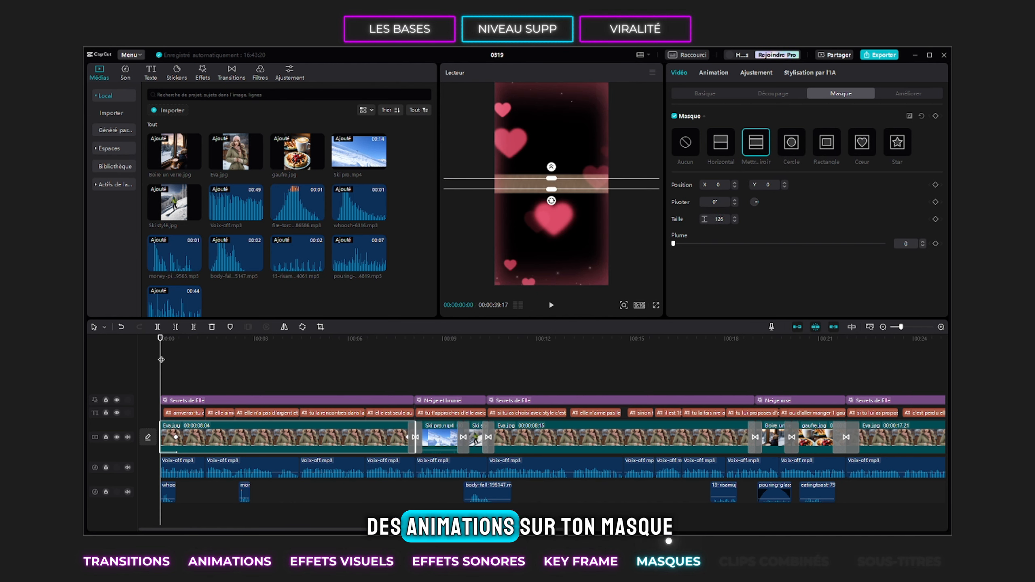
pyautogui.click(194, 367)
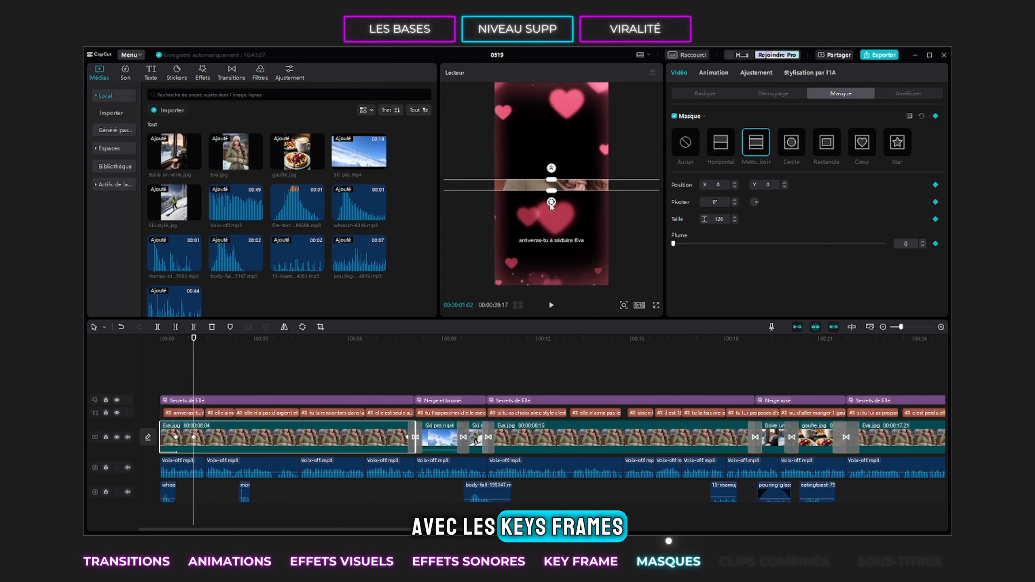
pyautogui.moveTo(551, 205); pyautogui.dragTo(624, 192)
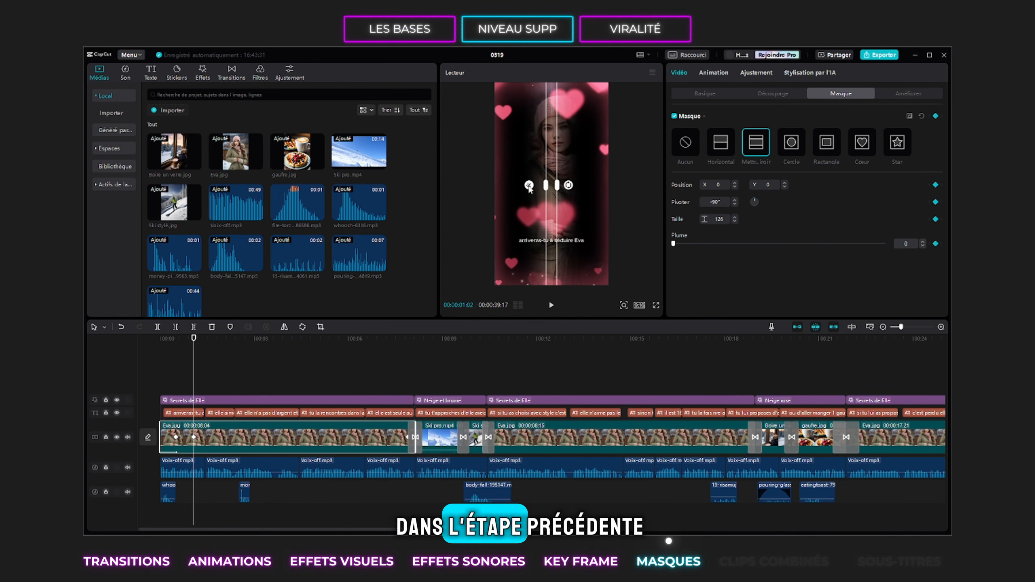
pyautogui.moveTo(529, 187); pyautogui.dragTo(607, 191)
pyautogui.moveTo(194, 362); pyautogui.dragTo(160, 363)
pyautogui.click(551, 306)
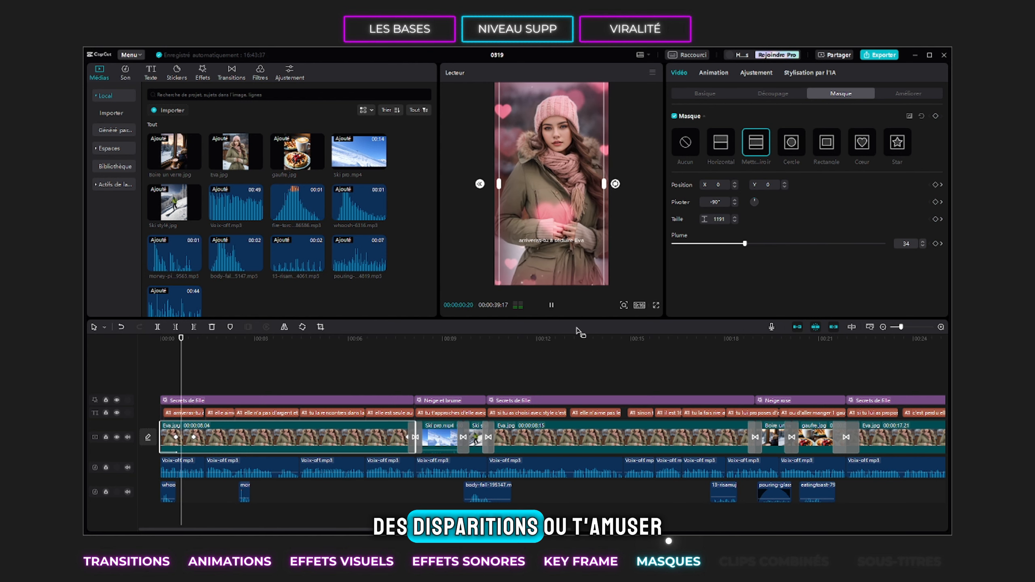
# Step: Narrow the mirror mask to size 75 with 0° rotation at the 00:00:01:02 keyframe on the first Eva.jpg clip, and play it back
pyautogui.click(553, 305)
pyautogui.moveTo(222, 370); pyautogui.dragTo(176, 372)
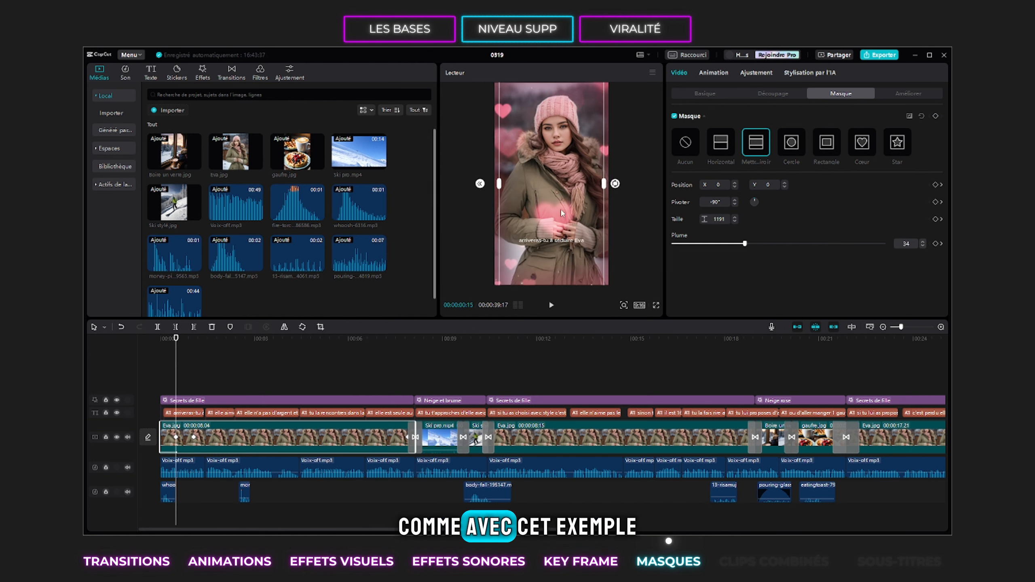
pyautogui.click(194, 437)
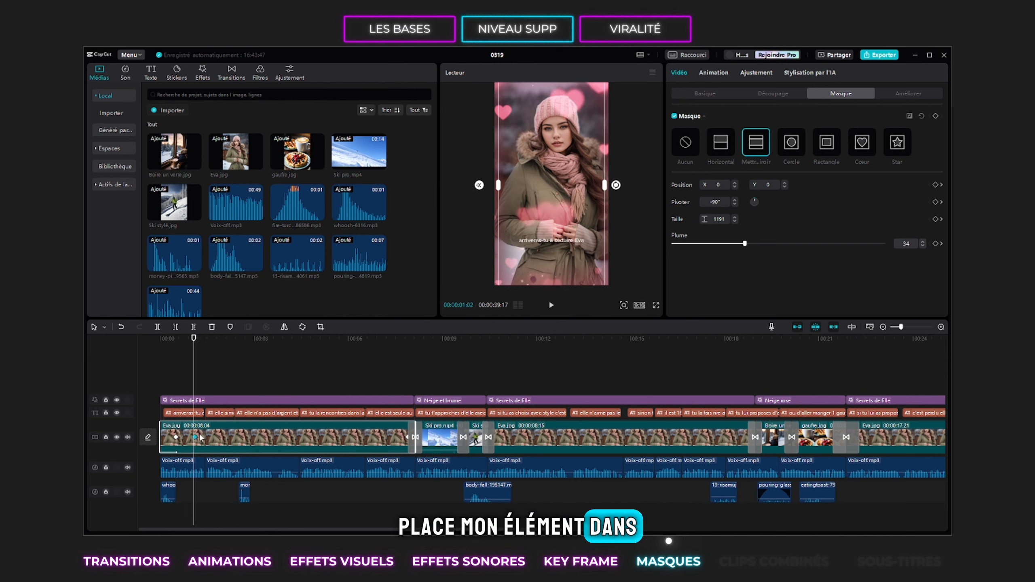
pyautogui.moveTo(604, 189); pyautogui.dragTo(555, 190)
pyautogui.moveTo(531, 186); pyautogui.dragTo(554, 211)
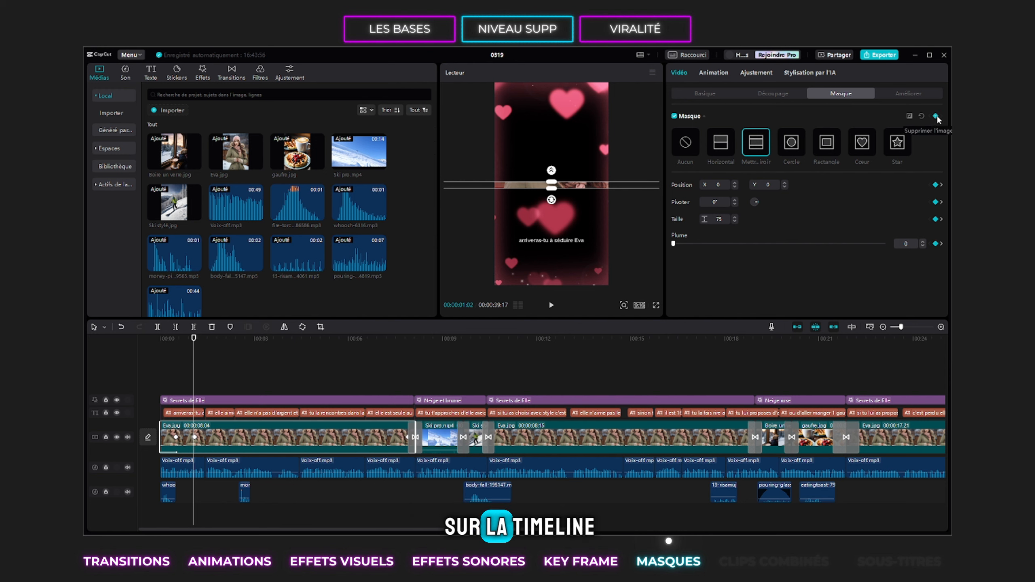
pyautogui.click(211, 374)
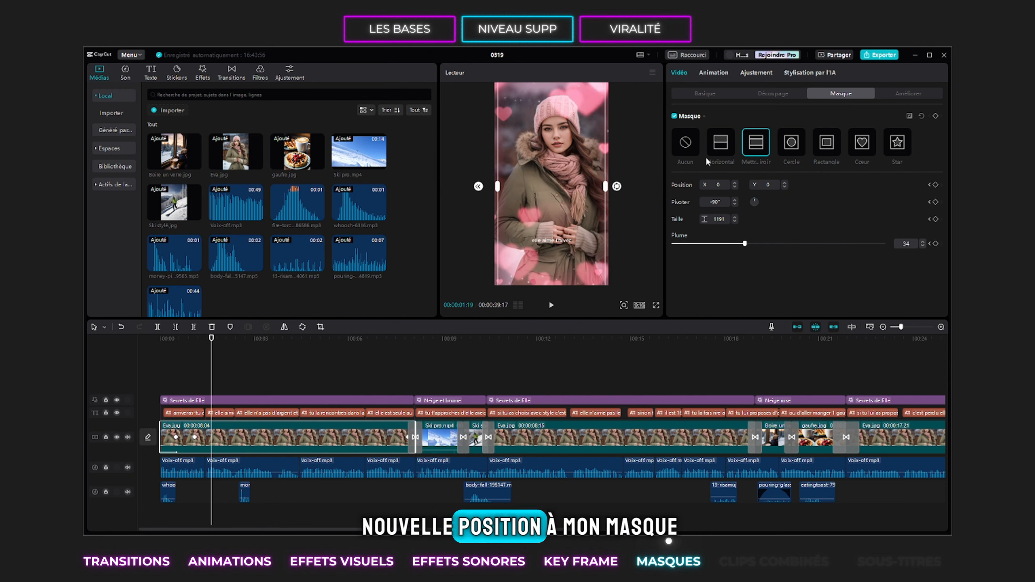
pyautogui.click(190, 381)
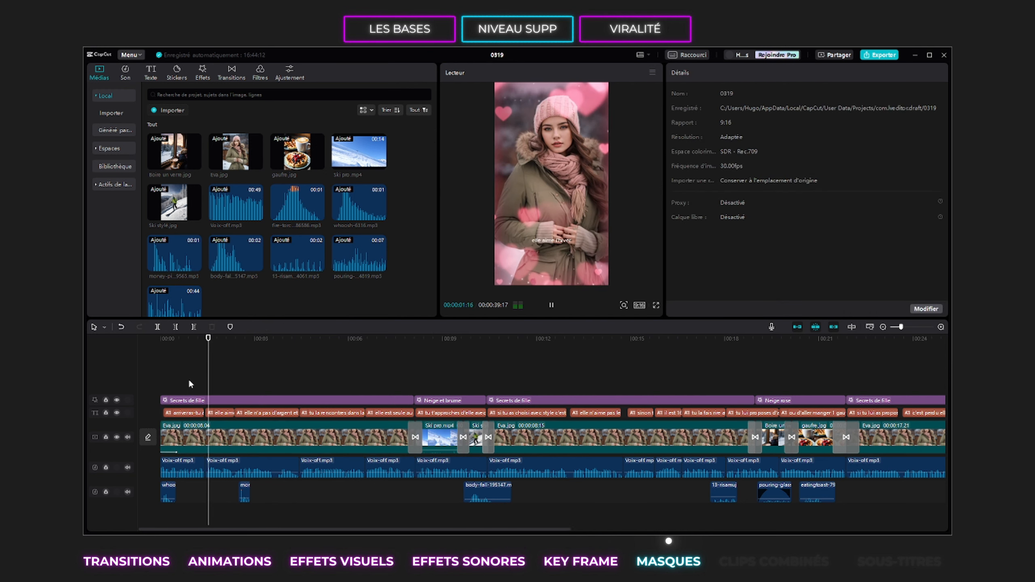
pyautogui.click(181, 379)
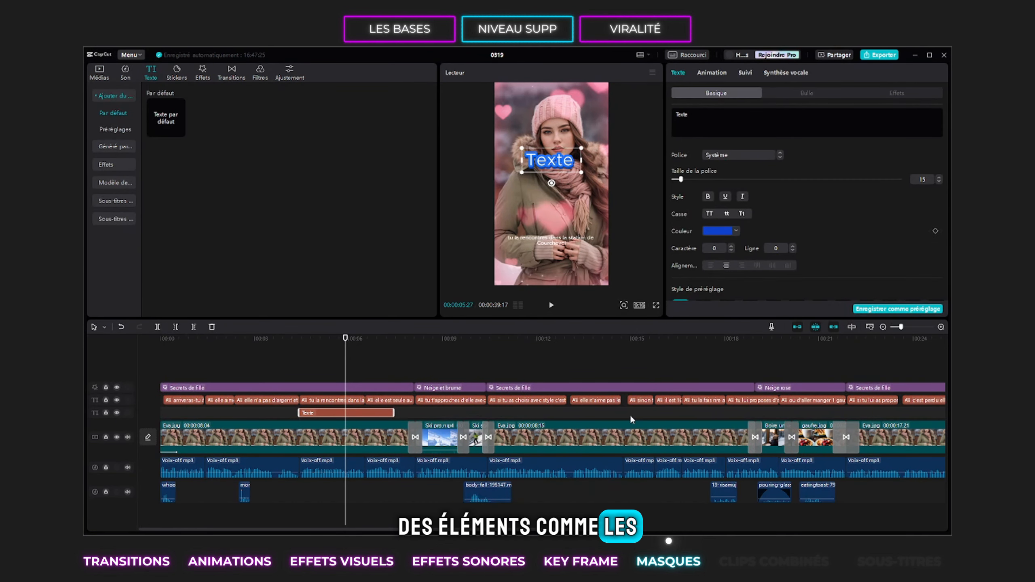
# Step: Move the Texte title slightly lower in the frame and place gaufre.jpg as an overlay beneath it from about 00:00:04
pyautogui.moveTo(563, 163); pyautogui.dragTo(563, 169)
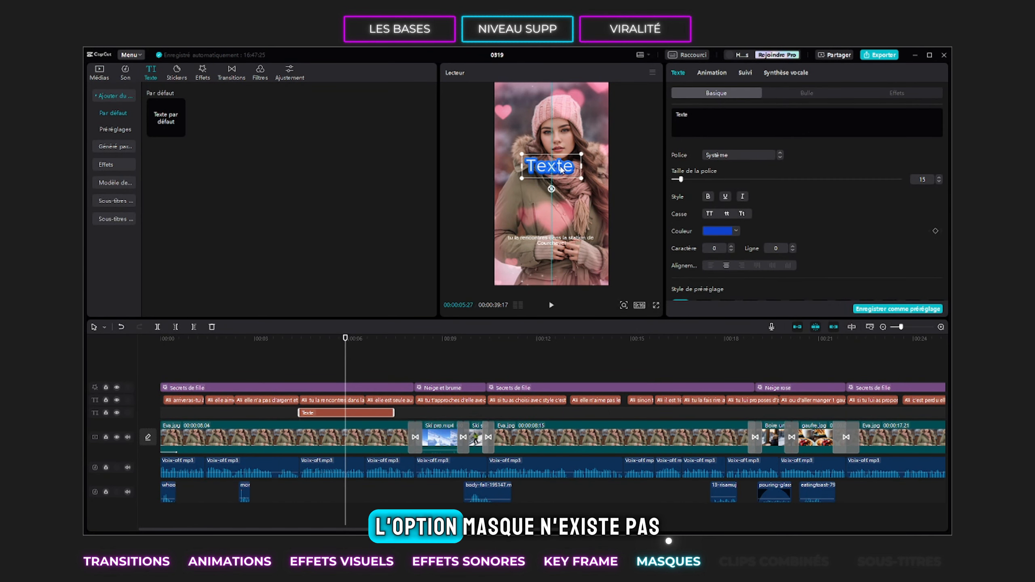
pyautogui.click(795, 96)
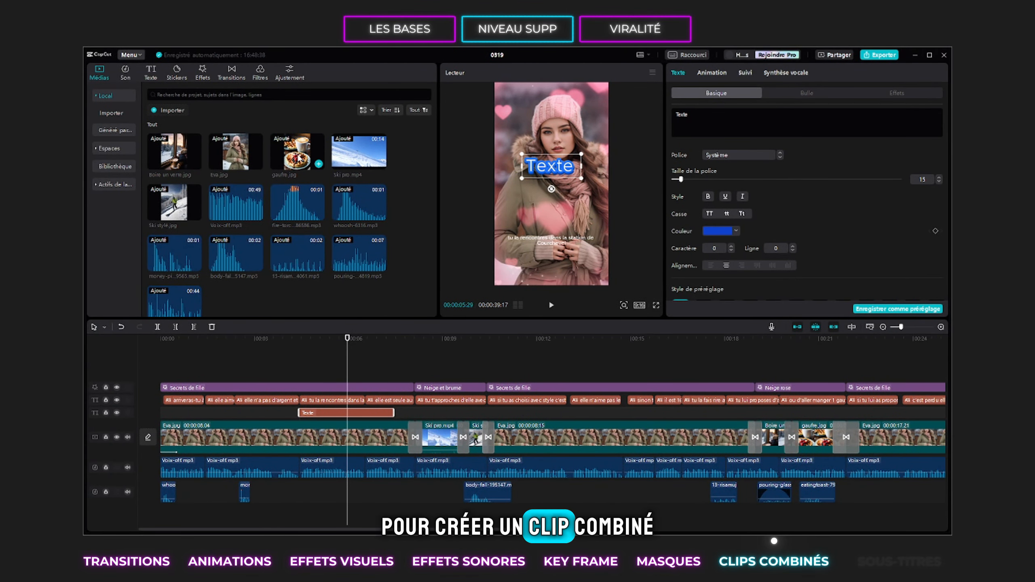
pyautogui.moveTo(299, 151); pyautogui.dragTo(295, 356)
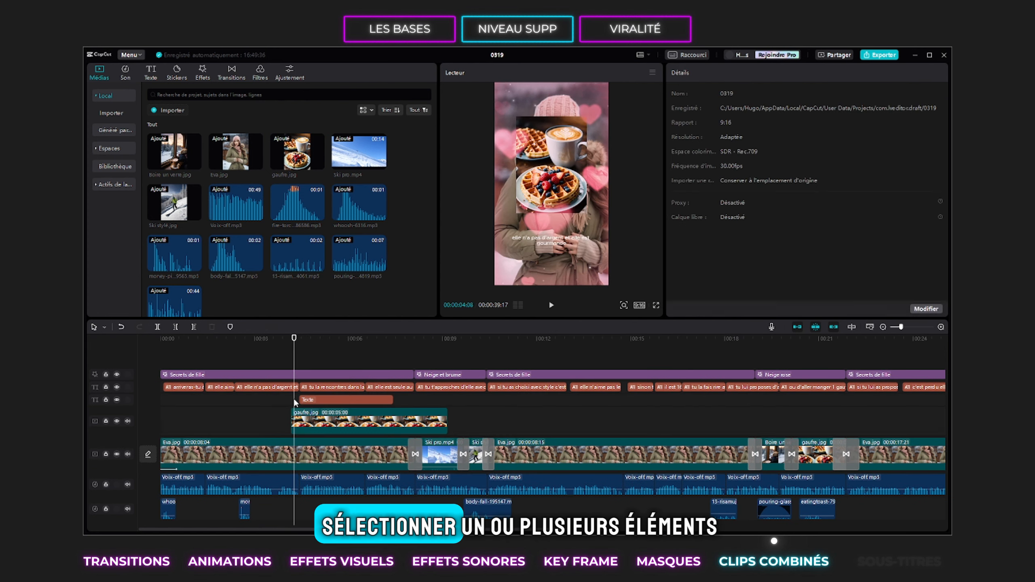
# Step: Trim the Texte title and the gaufre.jpg overlay to end at 00:00:05:18 and merge them into one combined clip
pyautogui.moveTo(300, 399); pyautogui.dragTo(334, 398)
pyautogui.moveTo(393, 400); pyautogui.dragTo(333, 400)
pyautogui.moveTo(448, 421); pyautogui.dragTo(334, 421)
pyautogui.keyDown('ctrl'); pyautogui.click(314, 399); pyautogui.keyUp('ctrl')
pyautogui.rightClick(314, 400)
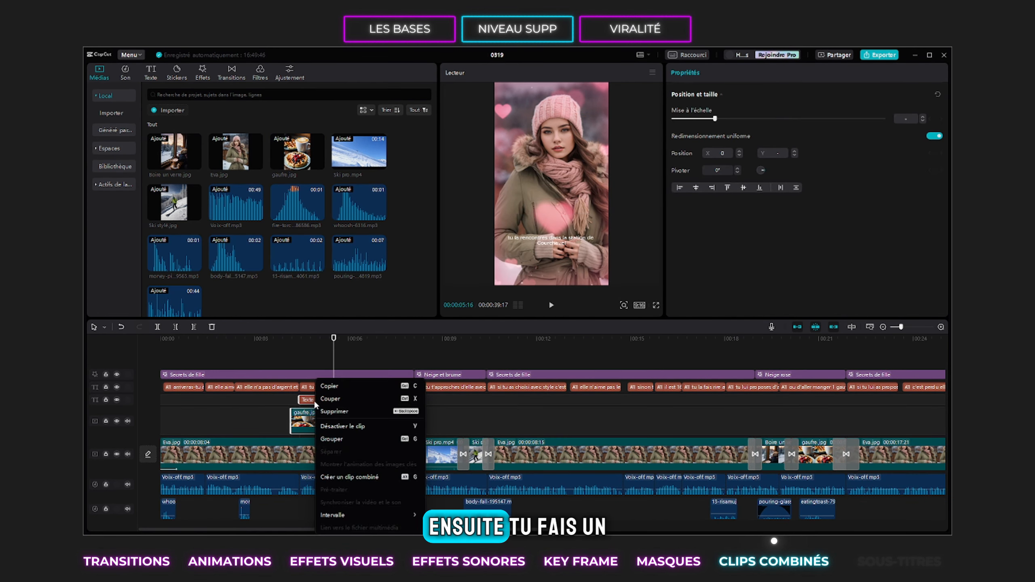
pyautogui.click(387, 476)
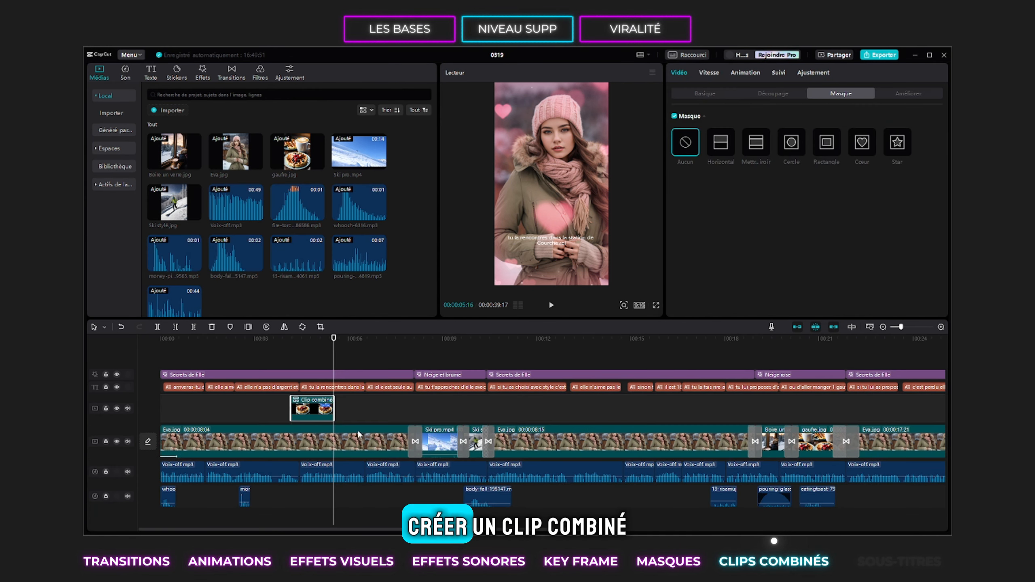
# Step: Apply a circle mask to the combined clip, place it at the image's lower right, and keyframe the mask at 00:00:04:19
pyautogui.moveTo(333, 358); pyautogui.dragTo(314, 361)
pyautogui.moveTo(297, 363); pyautogui.dragTo(305, 365)
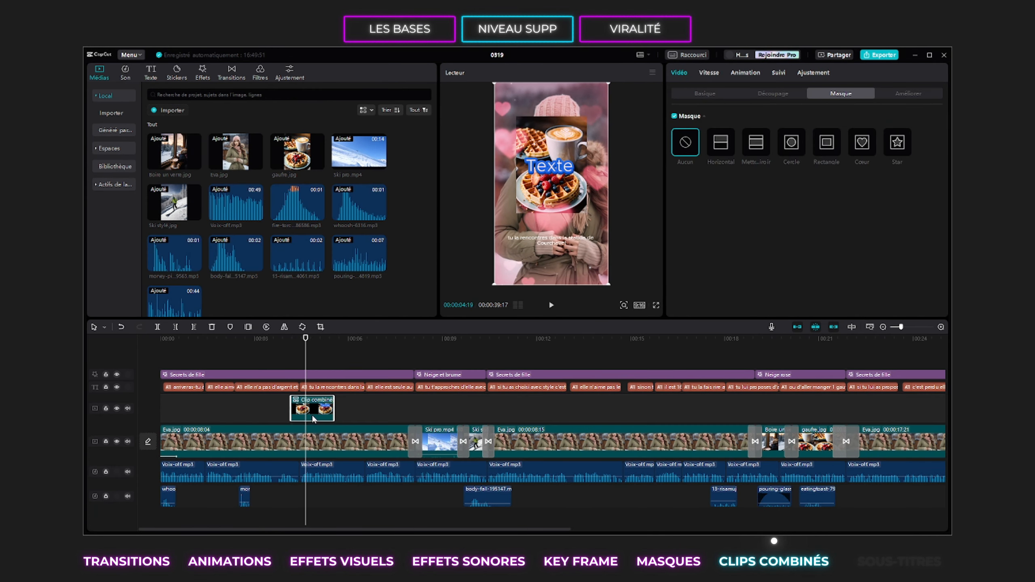
pyautogui.click(792, 147)
pyautogui.moveTo(553, 188); pyautogui.dragTo(594, 229)
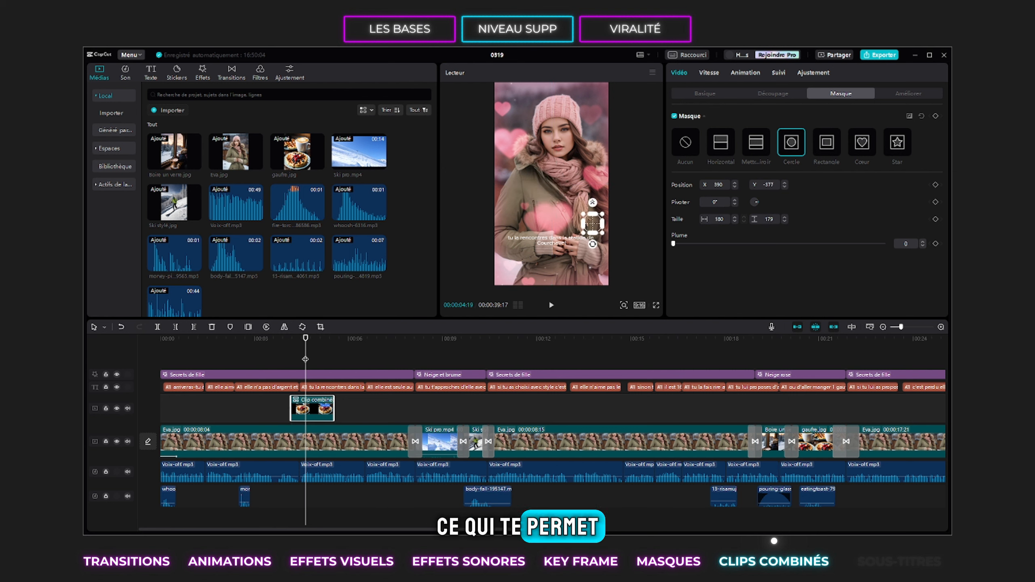
pyautogui.click(936, 116)
# Step: Animate the circle mask by moving it across the combined clip at successive times, enlarging it to 765 × 759 at the last one
pyautogui.moveTo(306, 359)
pyautogui.mouseDown()
pyautogui.moveTo(291, 359)
pyautogui.moveTo(299, 361)
pyautogui.mouseUp()
pyautogui.moveTo(593, 225); pyautogui.dragTo(515, 156)
pyautogui.moveTo(299, 359); pyautogui.dragTo(310, 358)
pyautogui.moveTo(514, 155); pyautogui.dragTo(533, 198)
pyautogui.moveTo(309, 358); pyautogui.dragTo(322, 359)
pyautogui.moveTo(533, 199); pyautogui.dragTo(572, 165)
pyautogui.moveTo(322, 359); pyautogui.dragTo(330, 357)
pyautogui.moveTo(582, 175); pyautogui.dragTo(631, 225)
# Step: Play back the combined clip to check the circle mask animation
pyautogui.moveTo(330, 362); pyautogui.dragTo(282, 364)
pyautogui.click(552, 309)
pyautogui.click(552, 309)
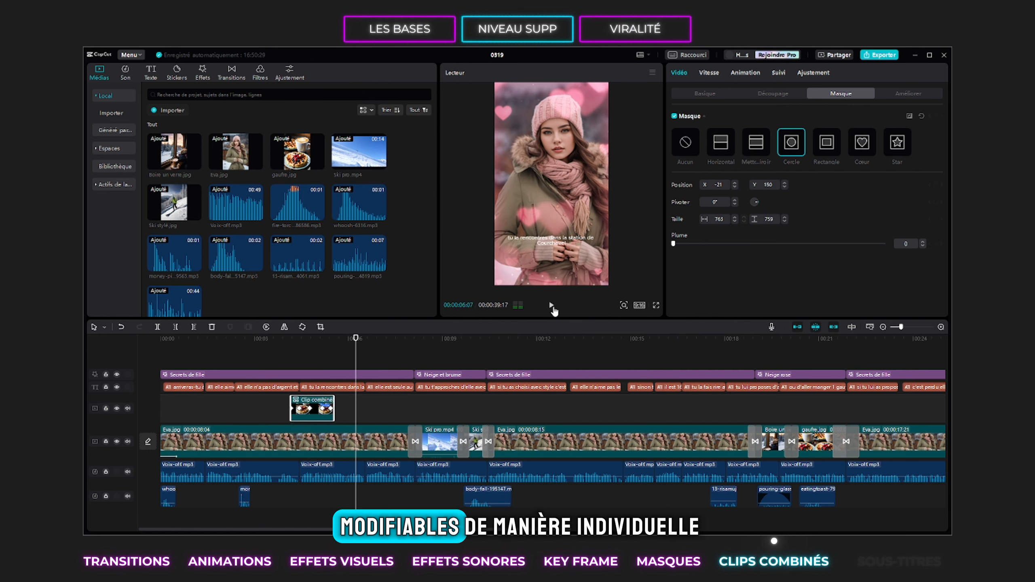
pyautogui.click(303, 440)
pyautogui.click(266, 358)
pyautogui.press('space')
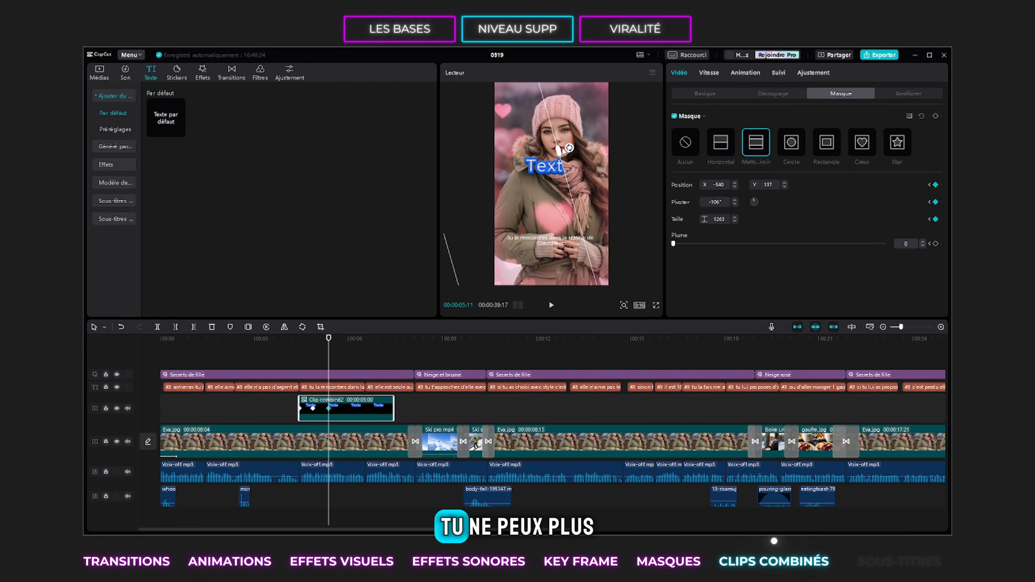
# Step: Widen the mirror mask on the title's combined clip to 1761 at the 00:00:05:11 keyframe and play it back
pyautogui.moveTo(564, 151)
pyautogui.mouseDown()
pyautogui.moveTo(549, 156)
pyautogui.moveTo(584, 151)
pyautogui.mouseUp()
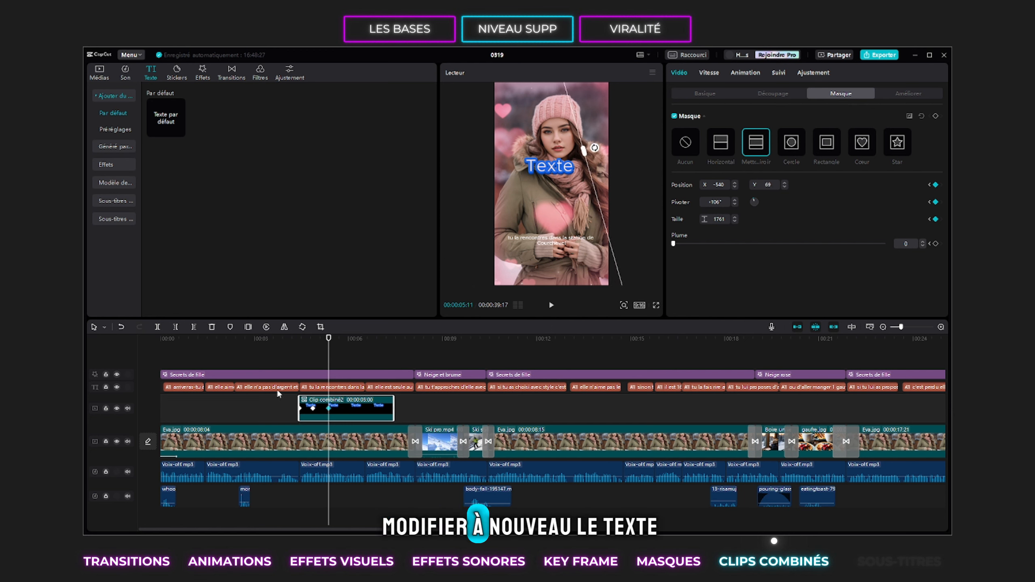
pyautogui.click(289, 367)
pyautogui.press('space')
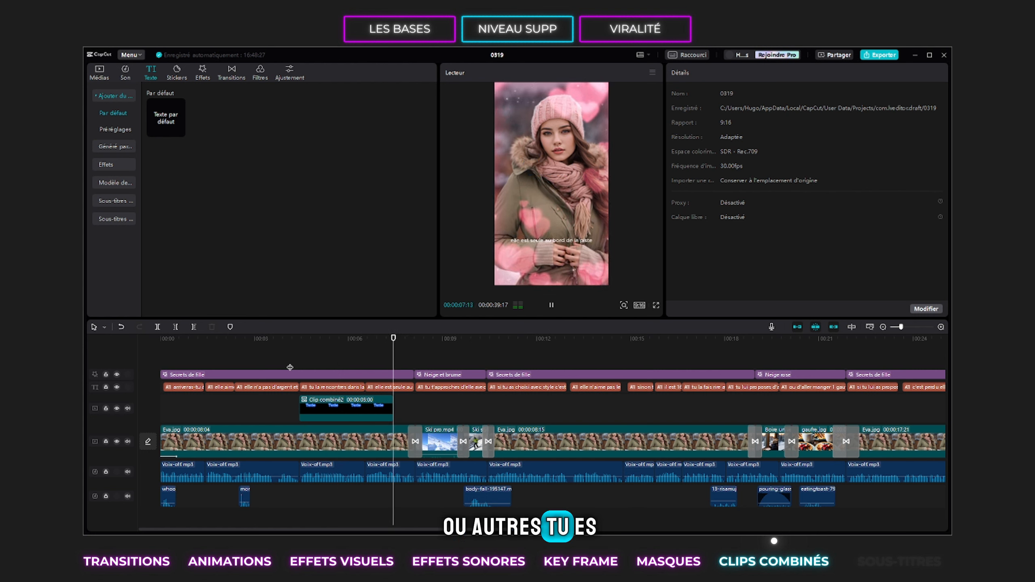
pyautogui.press('space')
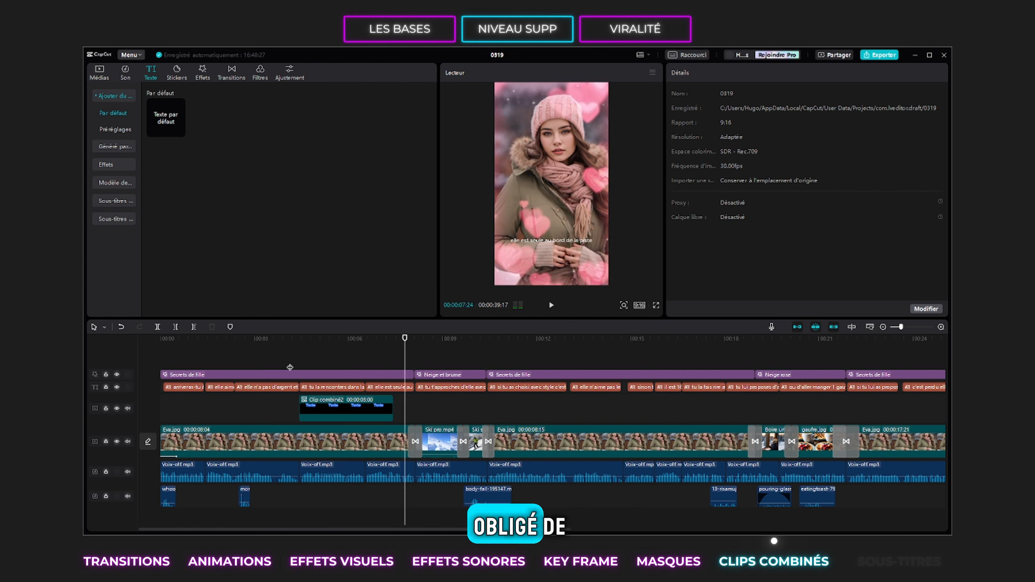
# Step: Split the title's combined clip back into its individual elements by cancelling the combination
pyautogui.click(352, 411)
pyautogui.rightClick(353, 411)
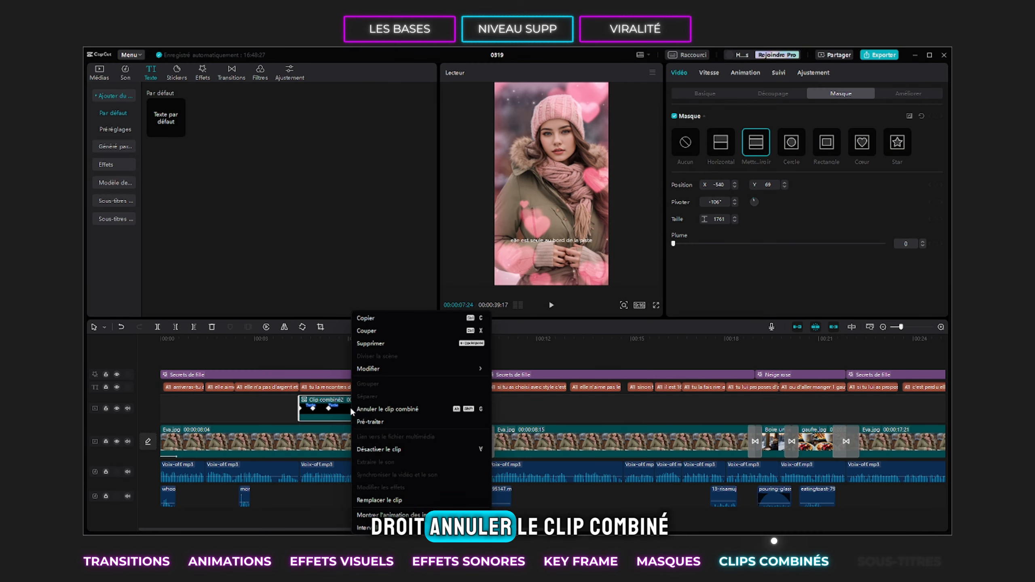
pyautogui.click(382, 409)
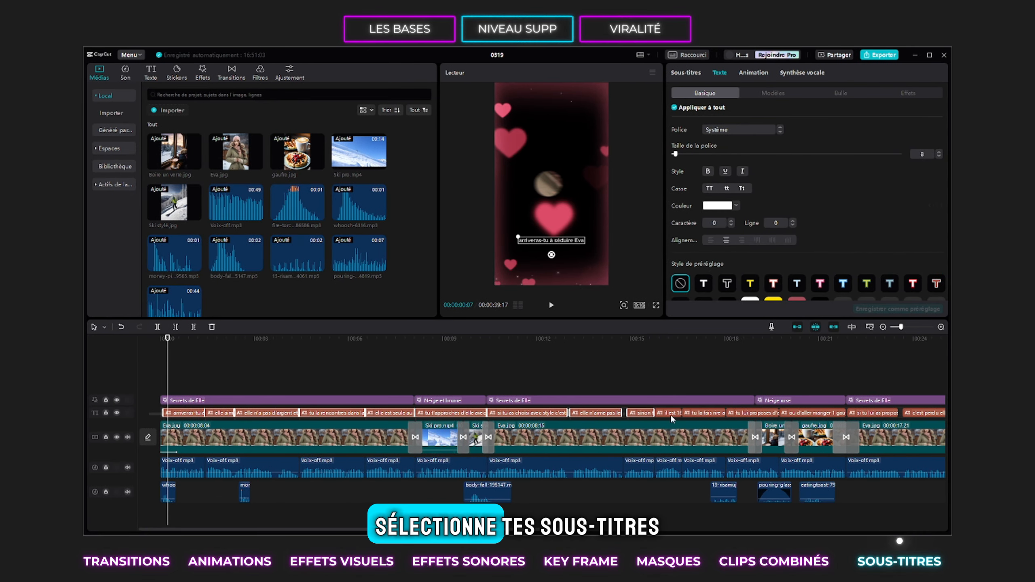
# Step: Select all the subtitles through the end of the timeline, set their font size to 9, and look through the other style settings
pyautogui.moveTo(671, 416); pyautogui.dragTo(791, 418)
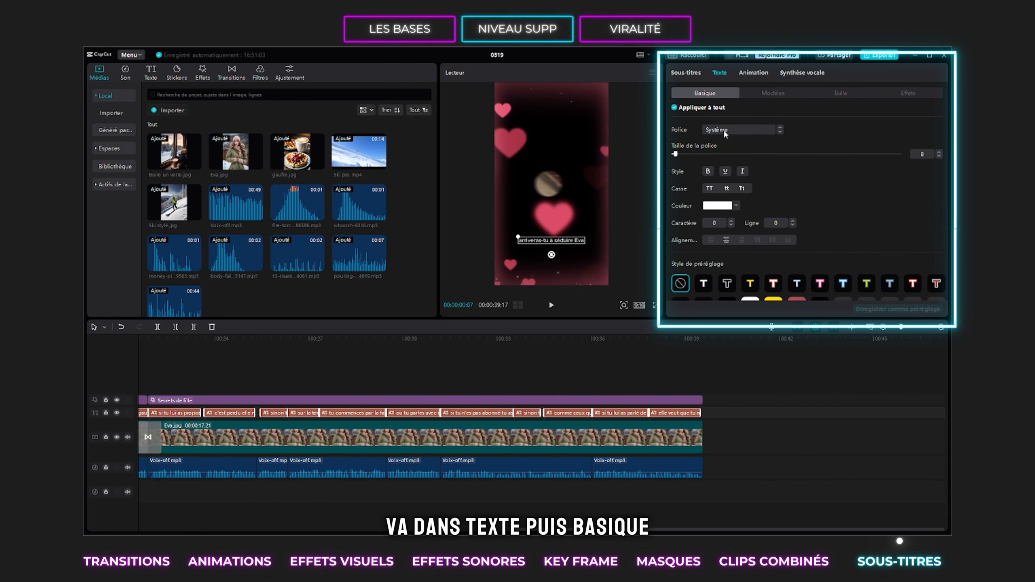
pyautogui.click(737, 131)
pyautogui.moveTo(676, 154); pyautogui.dragTo(677, 158)
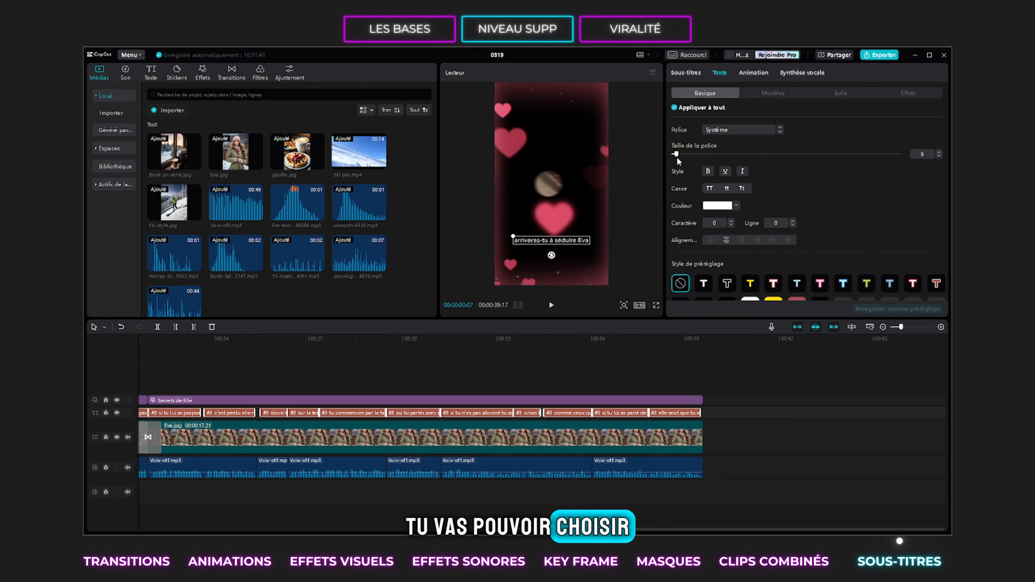
pyautogui.click(723, 206)
pyautogui.click(725, 208)
pyautogui.scroll(-7, 729, 217)
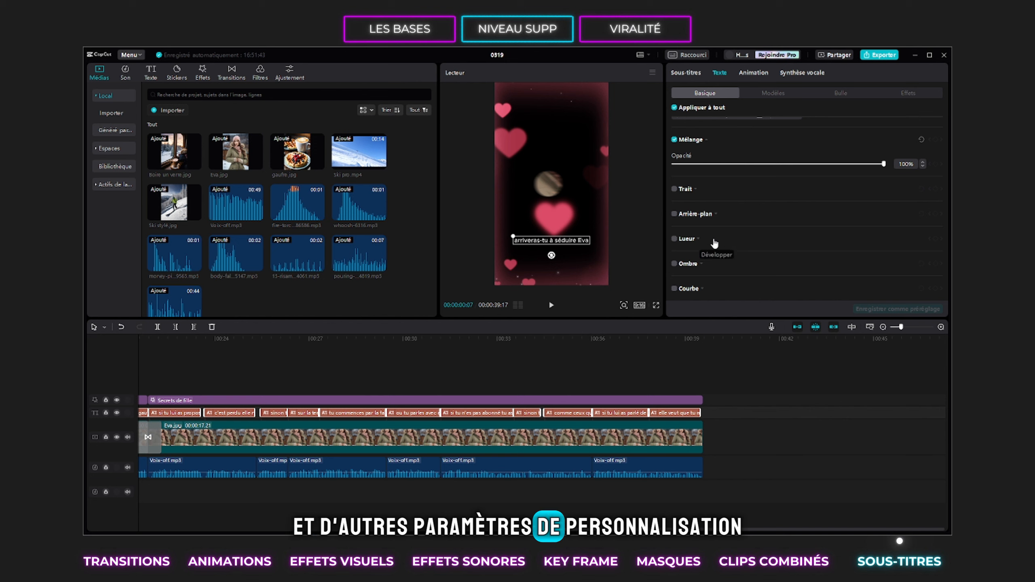
pyautogui.scroll(5, 714, 243)
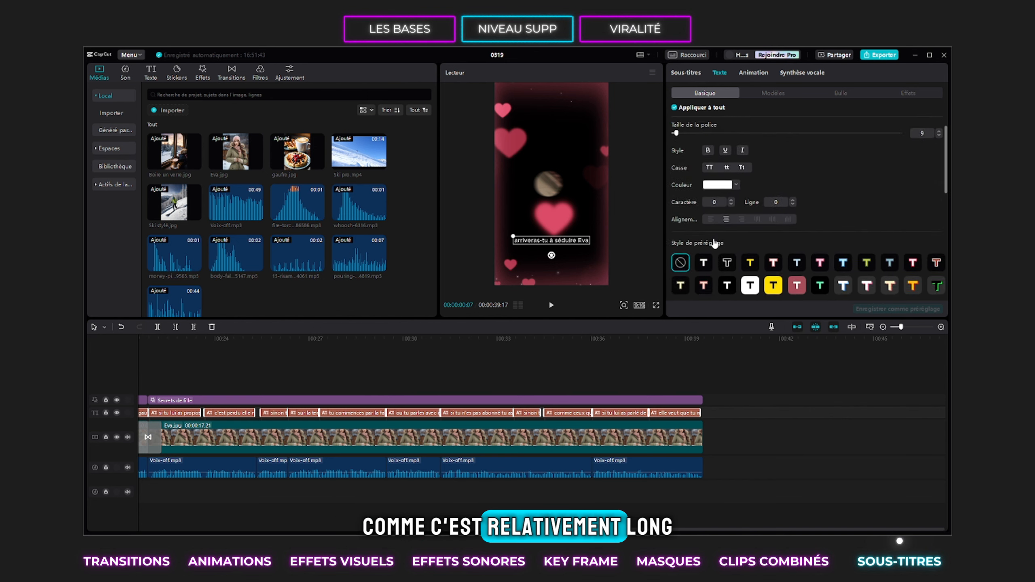
# Step: Apply the plain bold white word-by-word text template to all the subtitles and play the video from the start
pyautogui.click(793, 97)
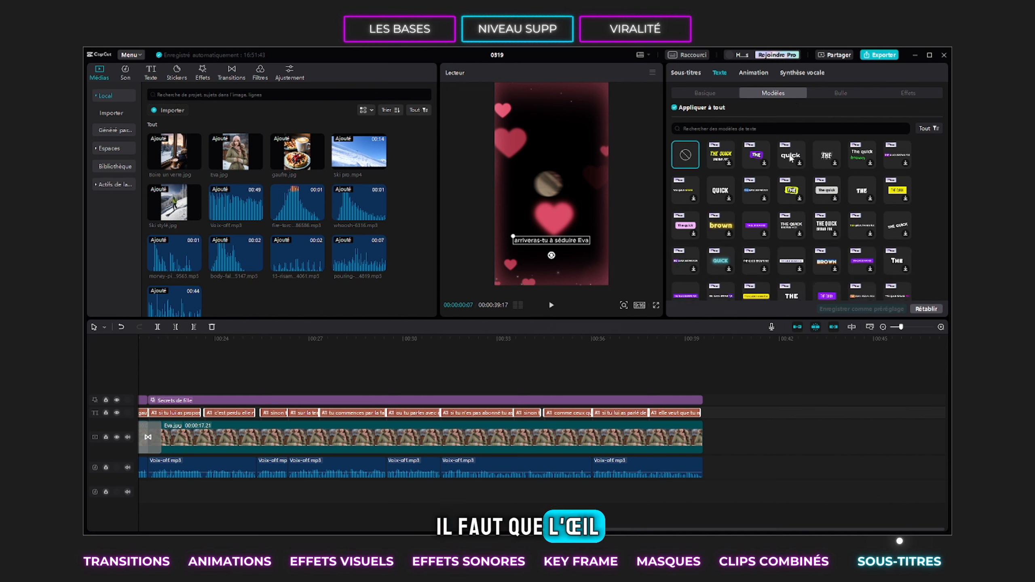
pyautogui.click(791, 159)
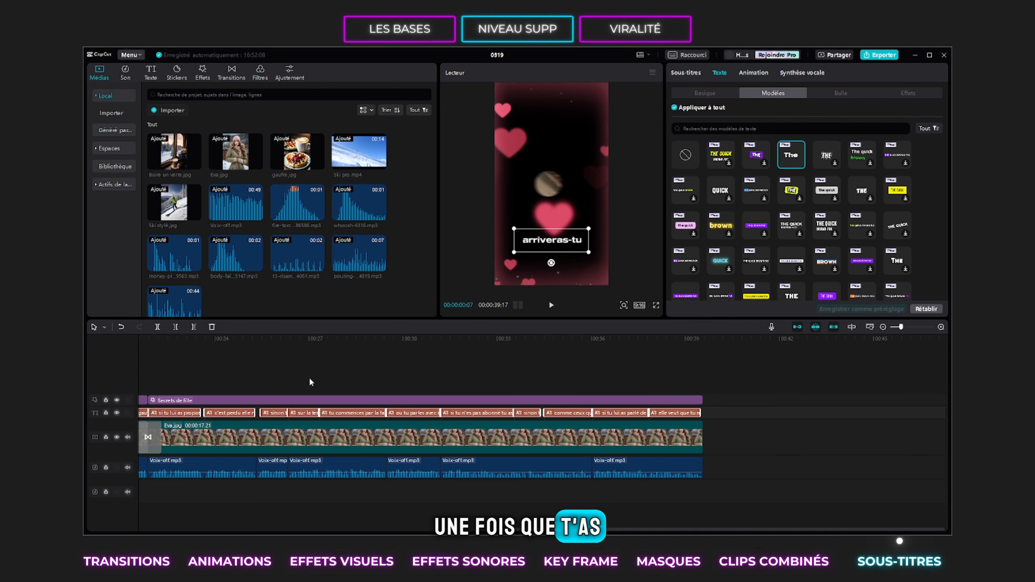
pyautogui.click(173, 390)
pyautogui.moveTo(174, 387); pyautogui.dragTo(135, 388)
pyautogui.click(551, 305)
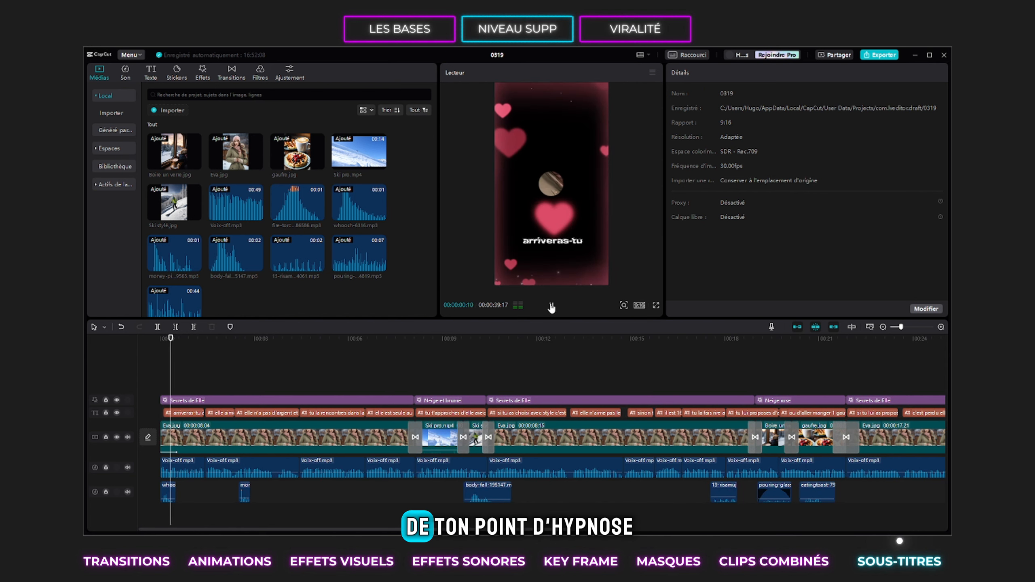
pyautogui.click(551, 305)
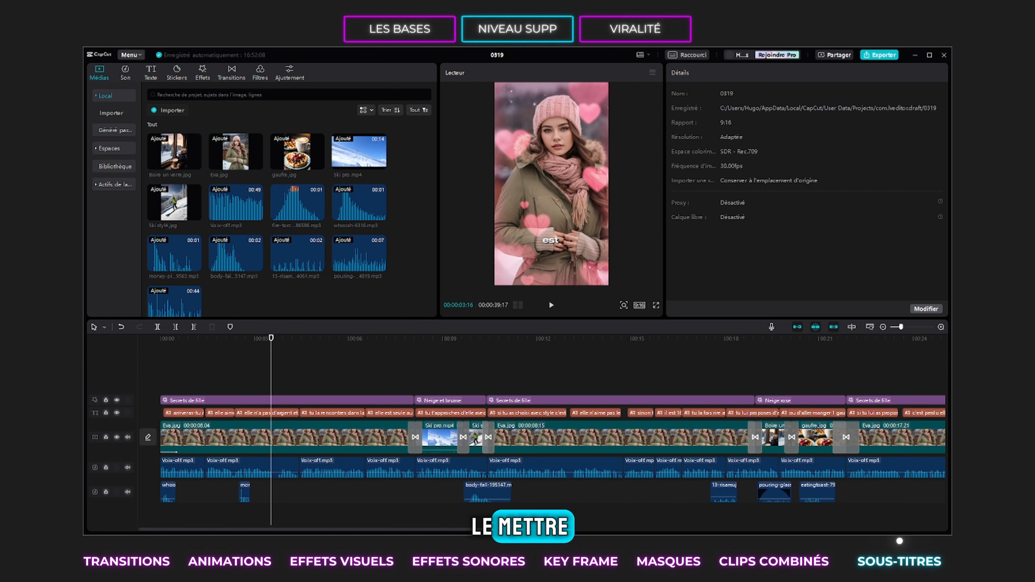
# Step: Move the subtitles up to just below the character's face and play the video from the start
pyautogui.click(555, 243)
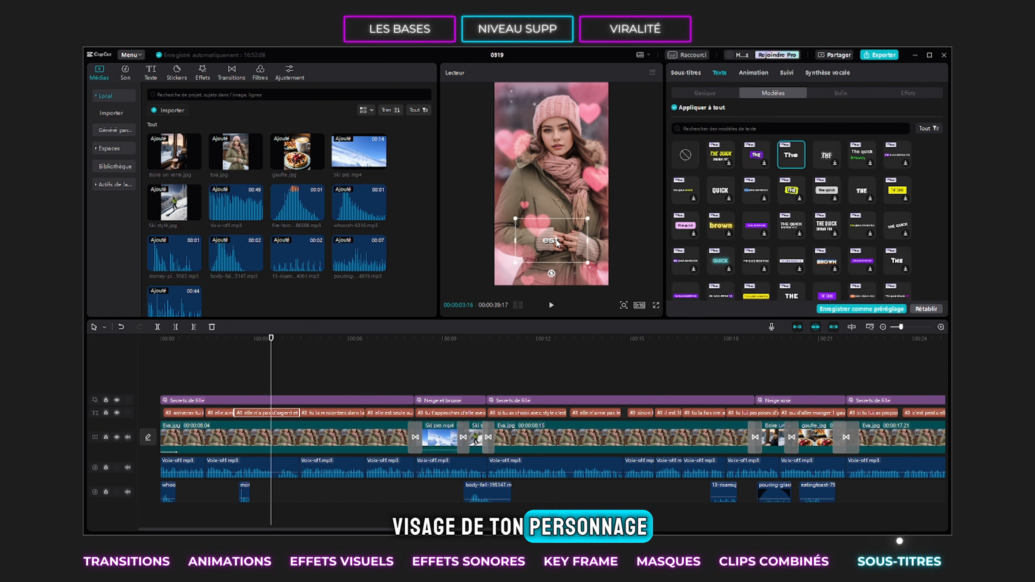
pyautogui.moveTo(556, 244); pyautogui.dragTo(560, 171)
pyautogui.click(171, 374)
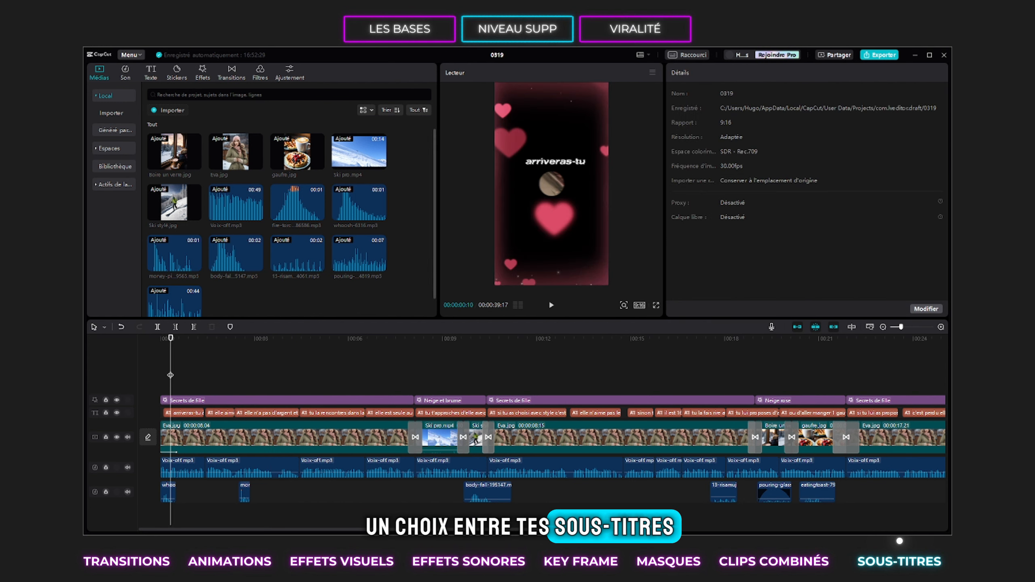
pyautogui.click(143, 372)
pyautogui.click(551, 305)
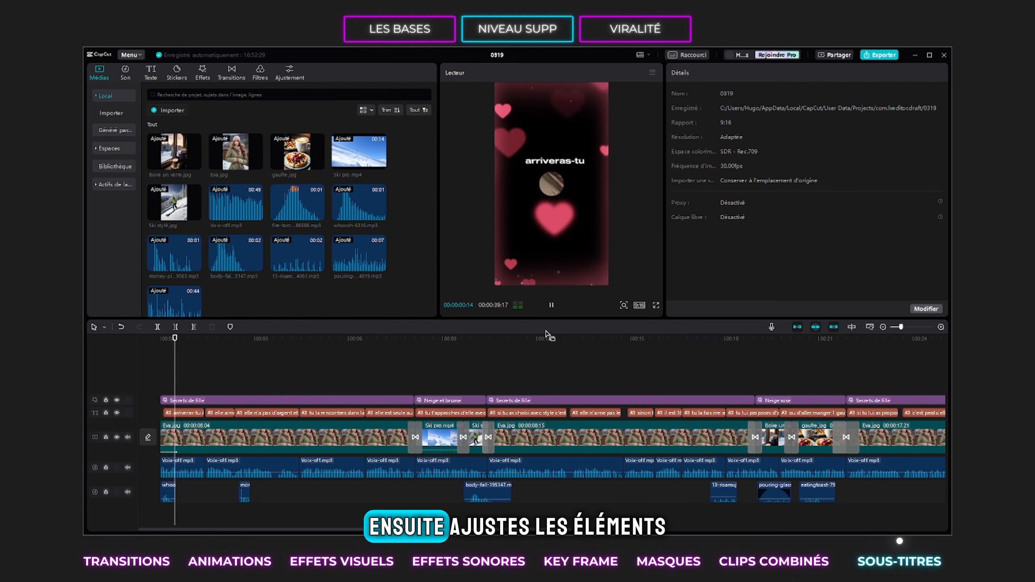